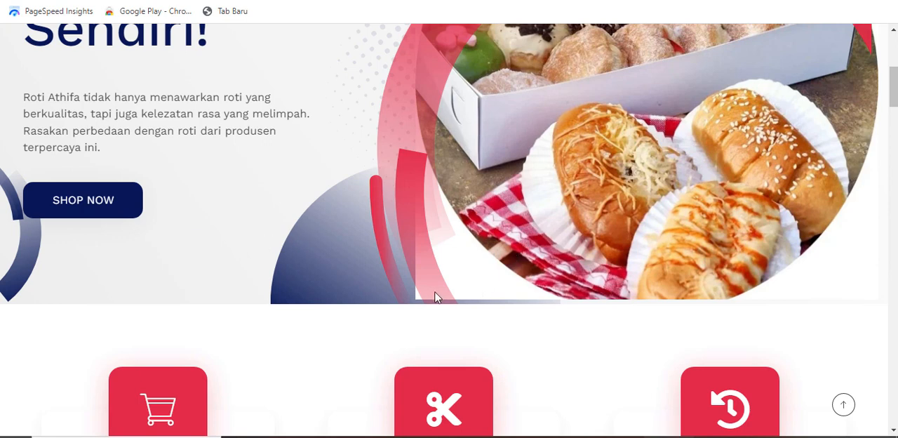
{"action": "scroll", "coordinate": [403, 290], "scroll_direction": "down", "scroll_amount": 1}
{"action": "scroll", "coordinate": [403, 290], "scroll_direction": "up", "scroll_amount": 1}
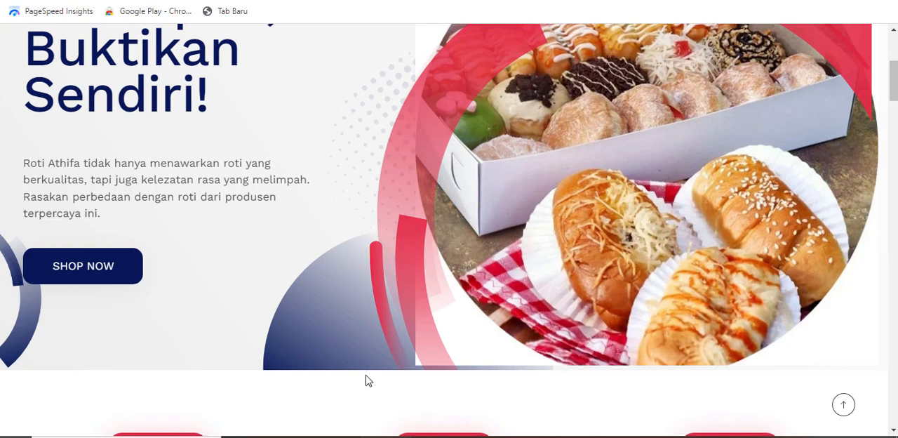
{"action": "scroll", "coordinate": [356, 323], "scroll_direction": "up", "scroll_amount": 1}
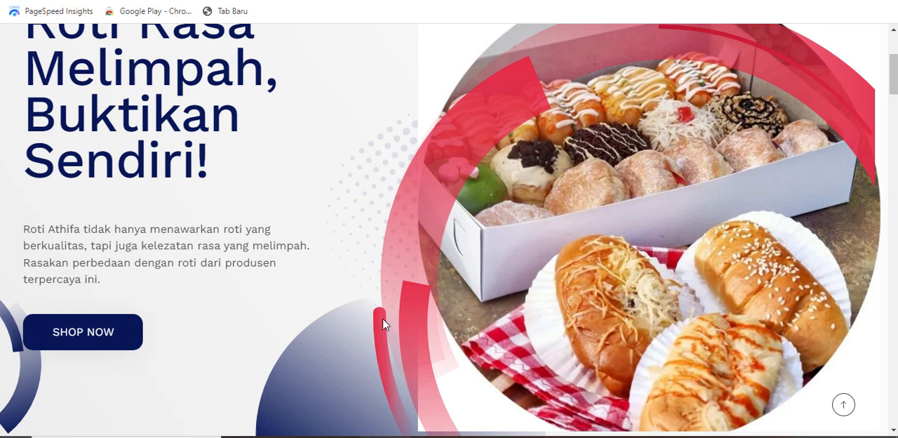
{"action": "scroll", "coordinate": [383, 320], "scroll_direction": "down", "scroll_amount": 1}
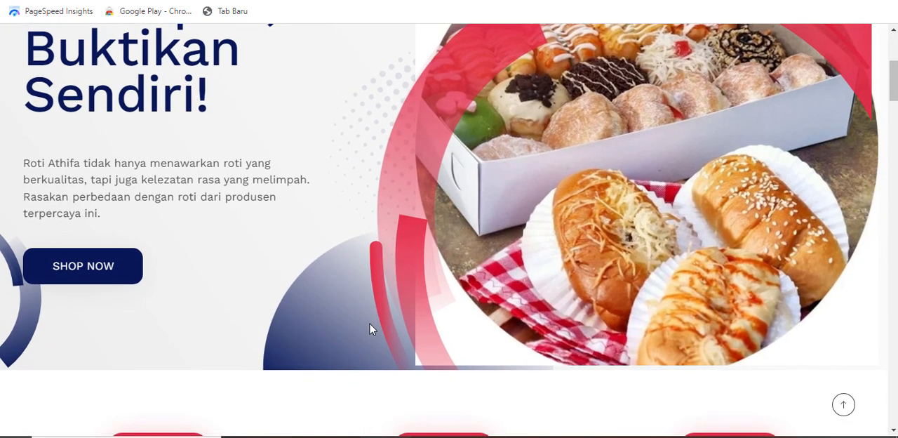
{"action": "scroll", "coordinate": [427, 267], "scroll_direction": "up", "scroll_amount": 1}
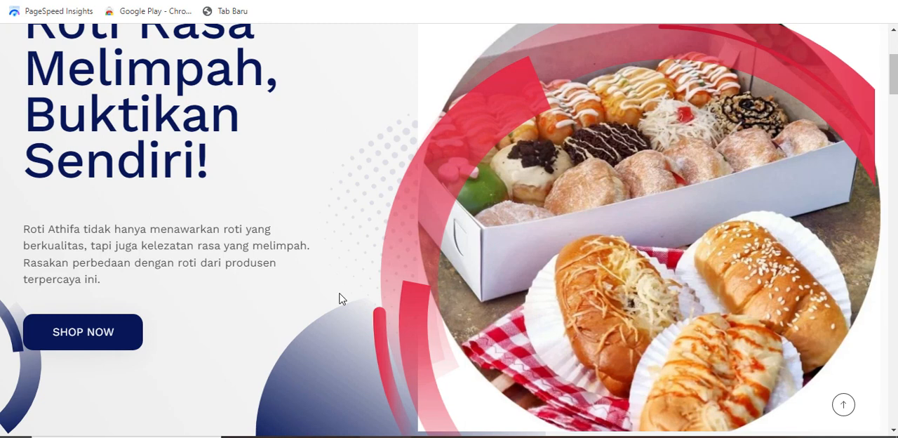
{"action": "scroll", "coordinate": [295, 315], "scroll_direction": "down", "scroll_amount": 1}
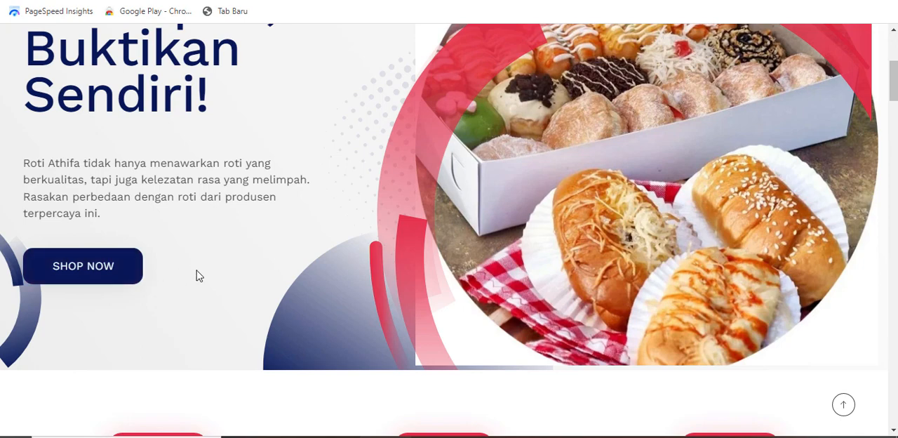
{"action": "scroll", "coordinate": [196, 270], "scroll_direction": "up", "scroll_amount": 2}
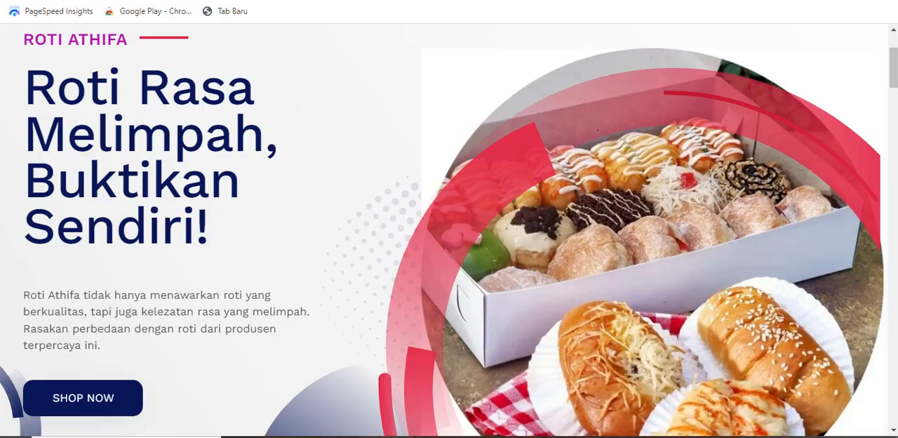
- Open the KontakK.com home page from the search results and go to its KontakK WA product
{"action": "key", "text": "ctrl+Tab"}
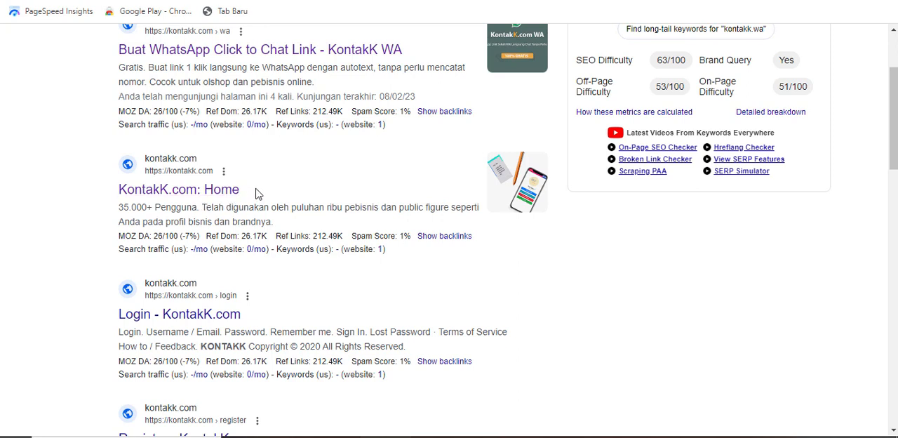
{"action": "left_click", "coordinate": [191, 200]}
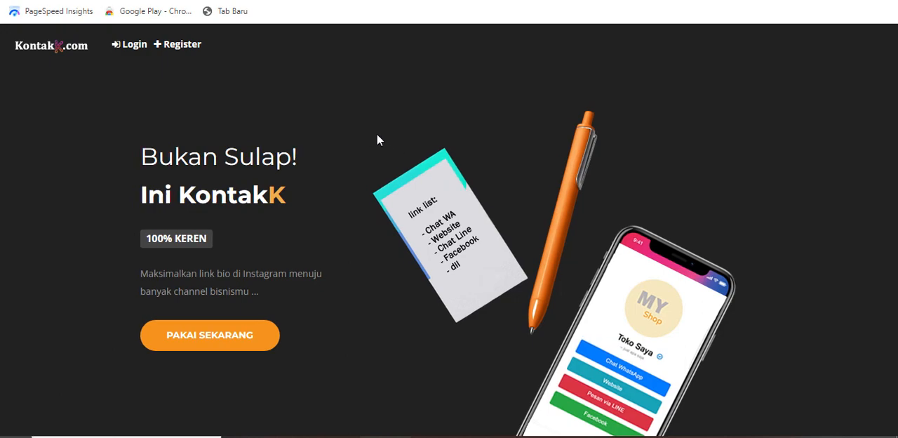
{"action": "scroll", "coordinate": [376, 140], "scroll_direction": "down", "scroll_amount": 10}
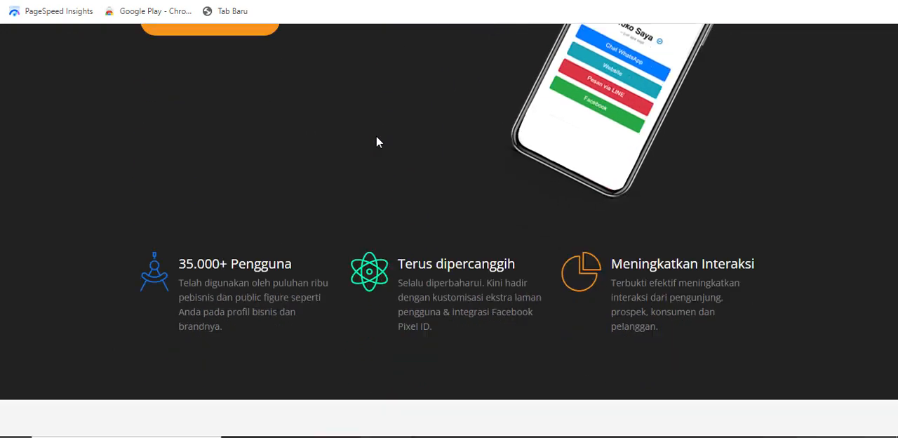
{"action": "scroll", "coordinate": [431, 160], "scroll_direction": "down", "scroll_amount": 10}
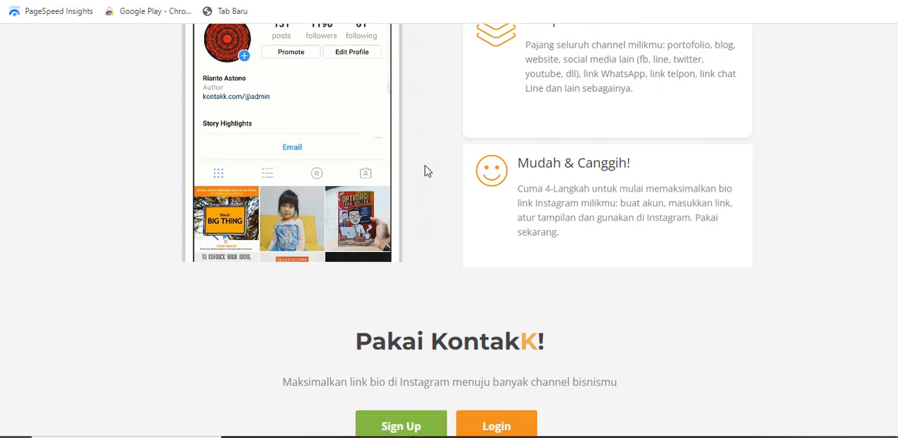
{"action": "scroll", "coordinate": [421, 238], "scroll_direction": "down", "scroll_amount": 1}
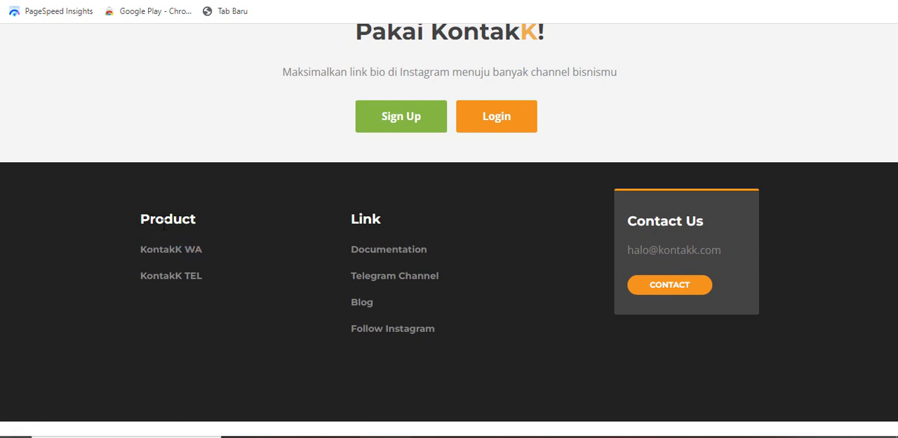
{"action": "left_click", "coordinate": [180, 259]}
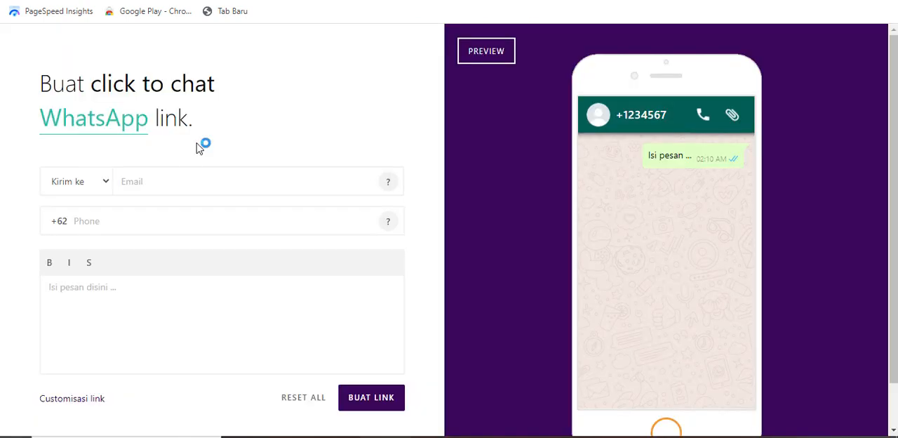
- Fill in the recipient's e-mail and the WhatsApp phone number in the click-to-chat link form
{"action": "left_click", "coordinate": [169, 179]}
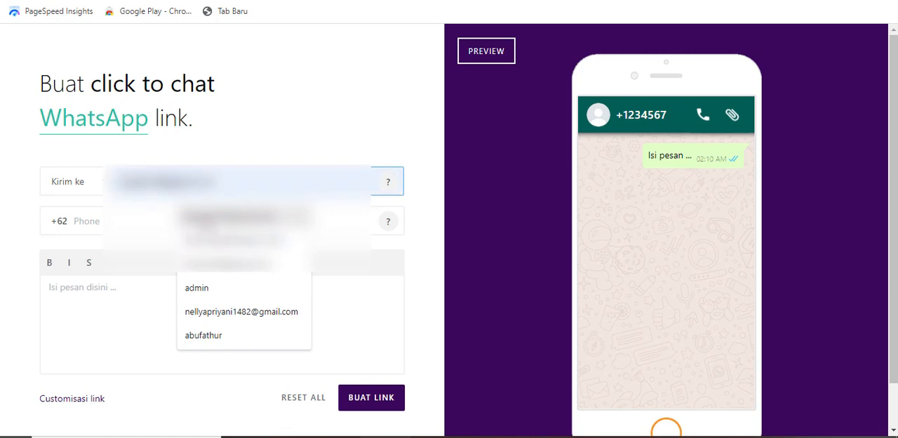
{"action": "left_click", "coordinate": [186, 219]}
{"action": "left_click", "coordinate": [168, 220]}
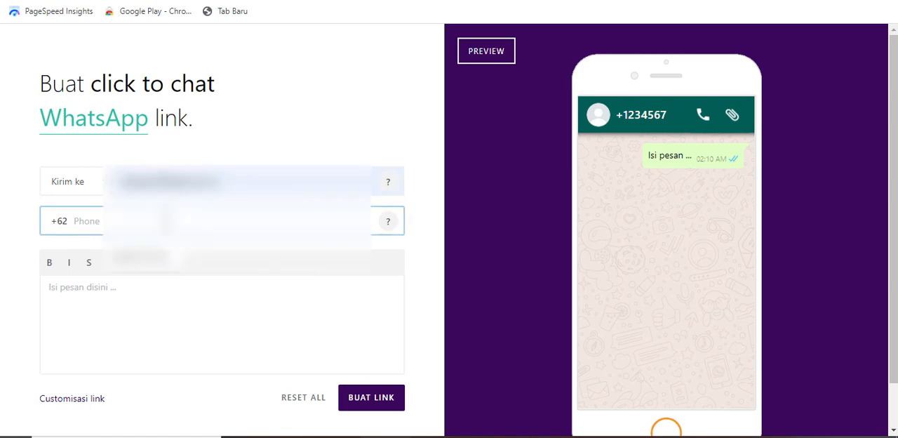
{"action": "type", "text": "8"}
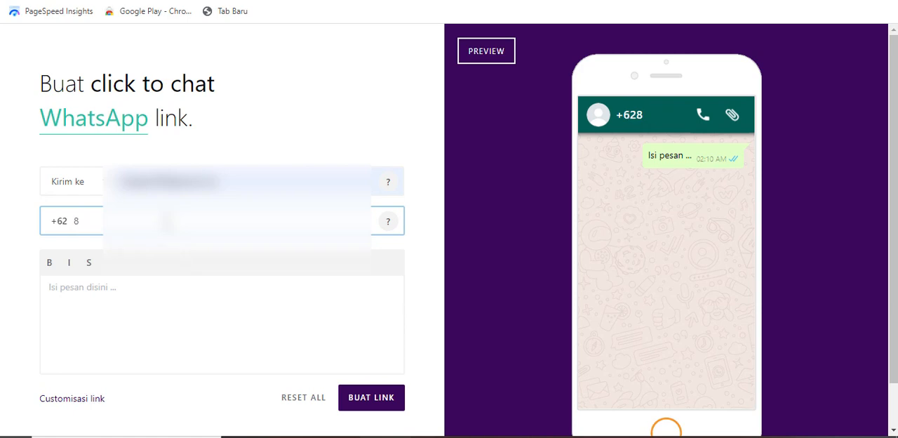
{"action": "type", "text": "21999"}
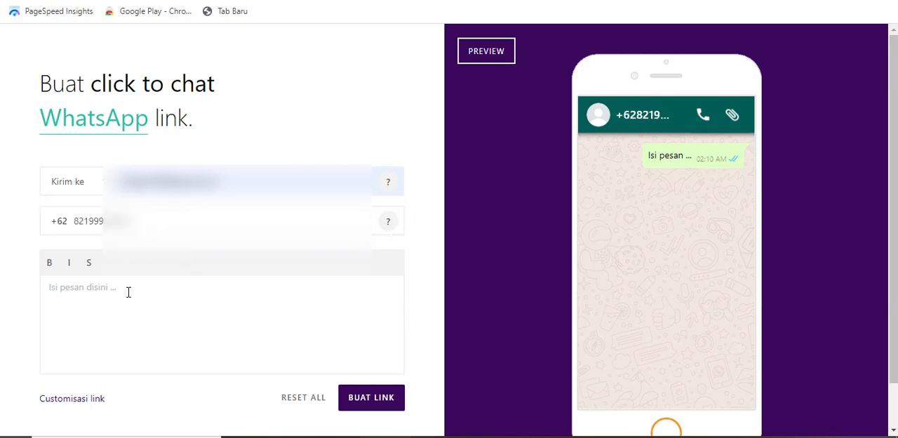
{"action": "type", "text": "Hai K"}
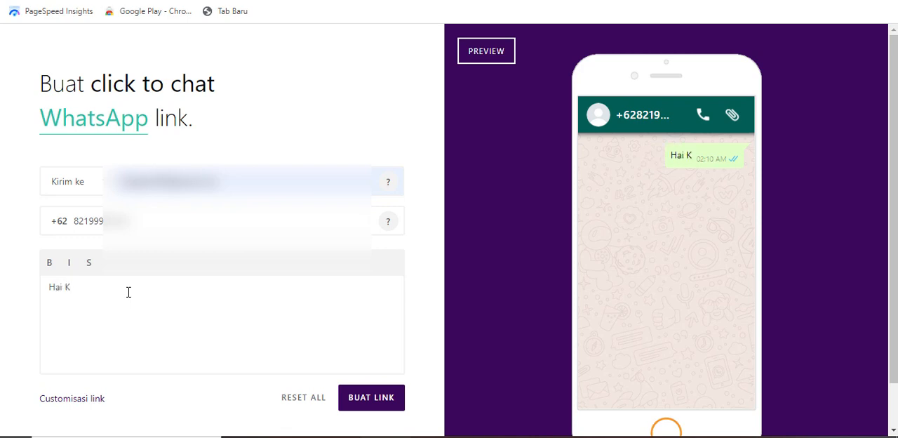
{"action": "type", "text": "ak, saya tertarik dengan produk Anda.."}
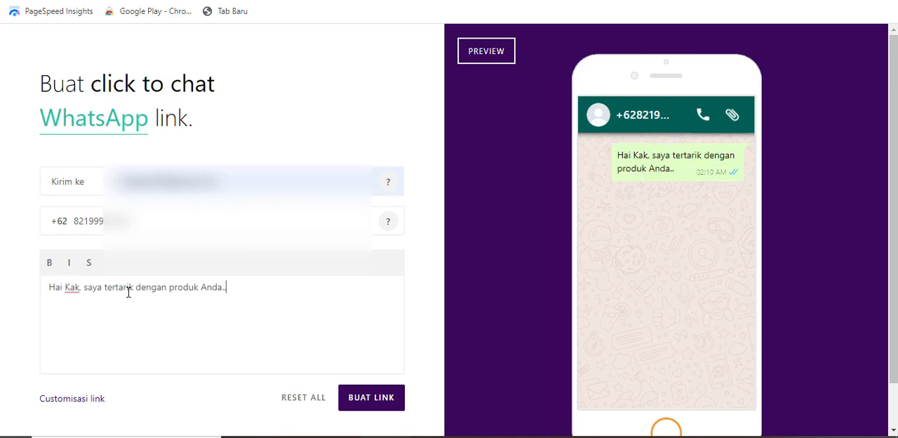
- Create the WhatsApp link, agreeing to continue, and copy the generated link
{"action": "left_click", "coordinate": [378, 400]}
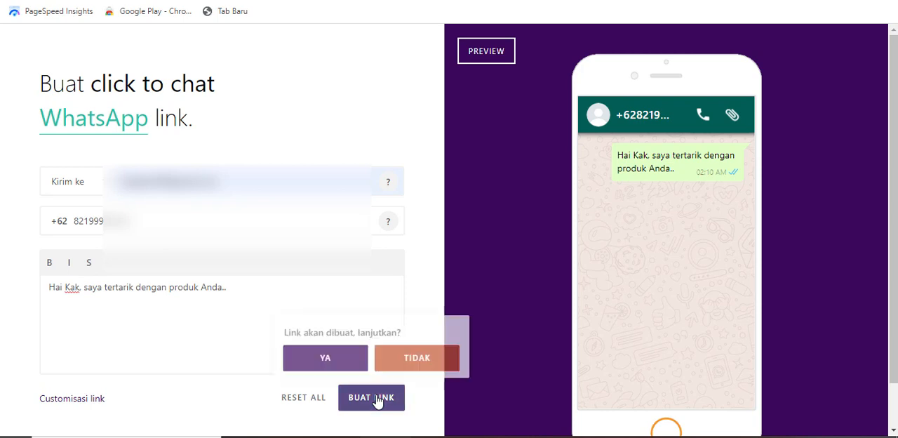
{"action": "left_click", "coordinate": [337, 366]}
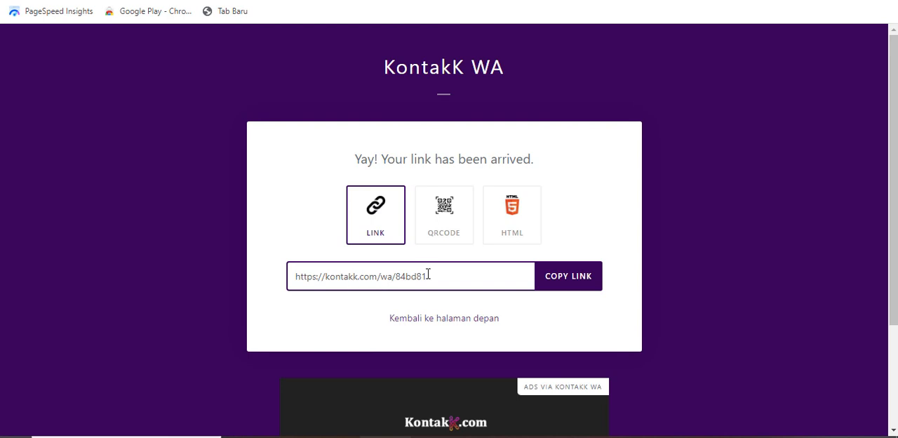
{"action": "left_click", "coordinate": [577, 284]}
{"action": "key", "text": "ctrl+c"}
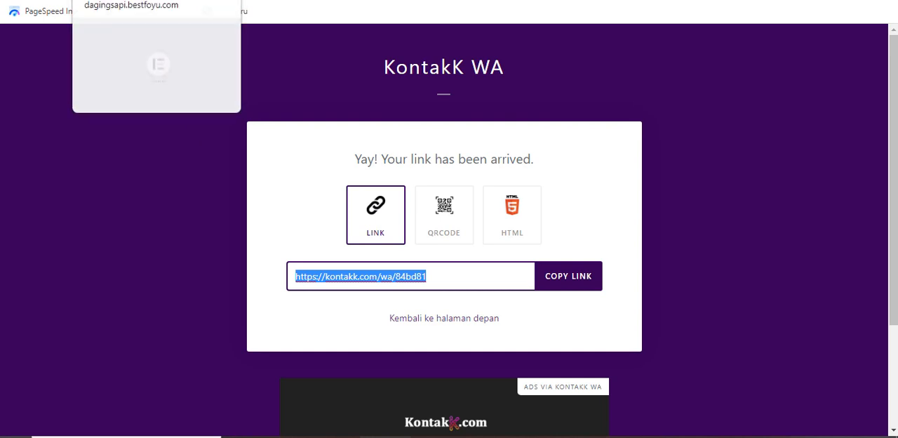
{"action": "left_click", "coordinate": [119, 1]}
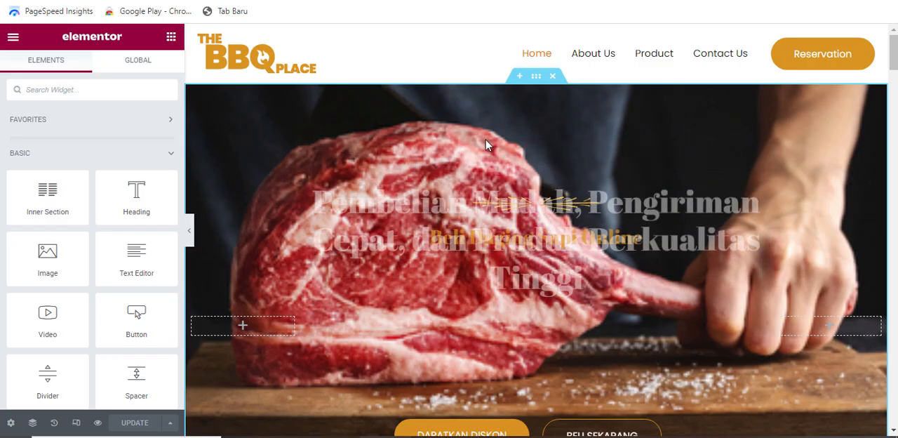
{"action": "scroll", "coordinate": [678, 303], "scroll_direction": "down", "scroll_amount": 3}
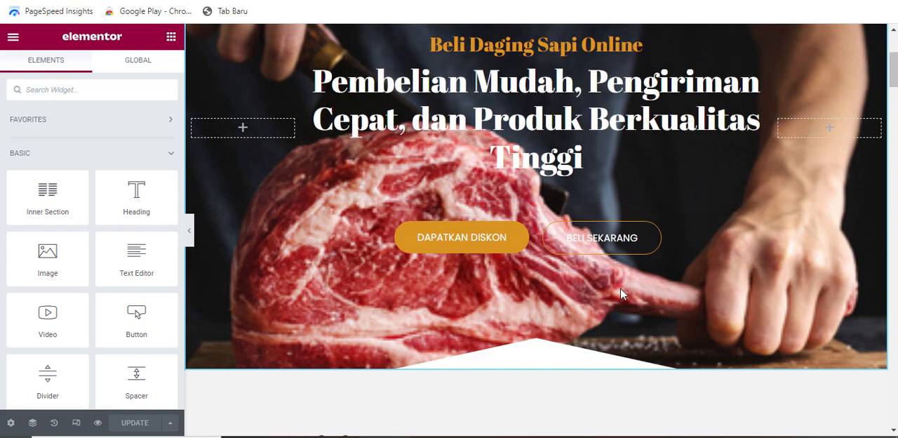
{"action": "scroll", "coordinate": [620, 287], "scroll_direction": "down", "scroll_amount": 2}
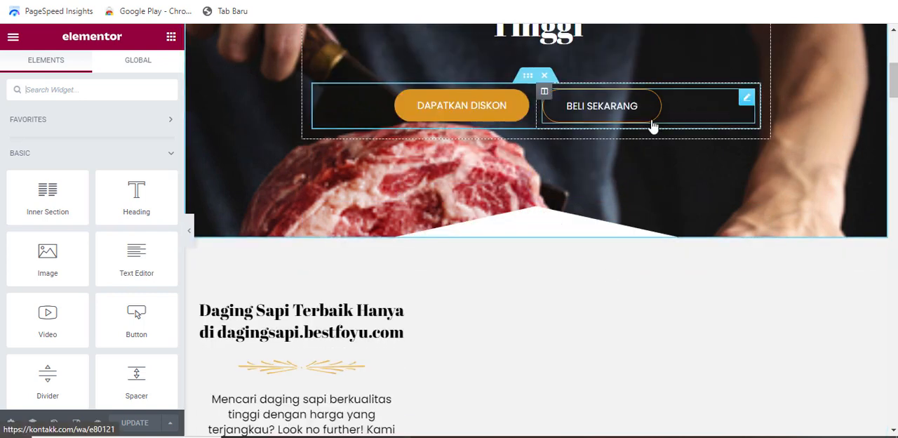
{"action": "left_click", "coordinate": [703, 113]}
{"action": "right_click", "coordinate": [50, 208]}
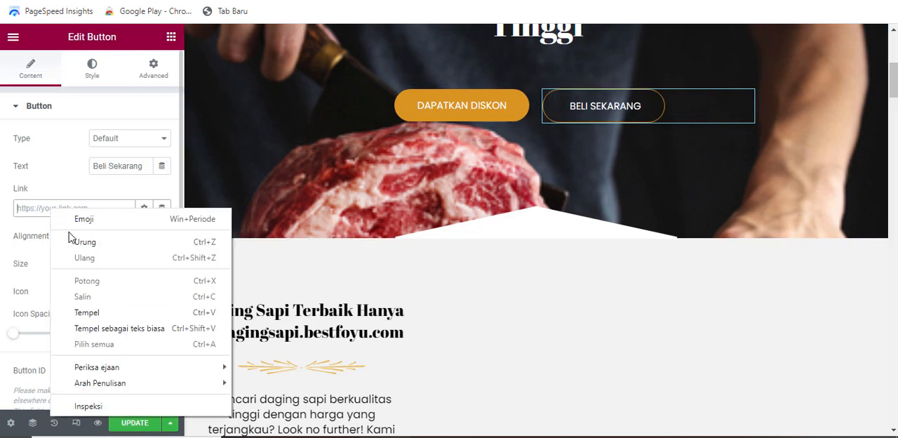
{"action": "left_click", "coordinate": [104, 313]}
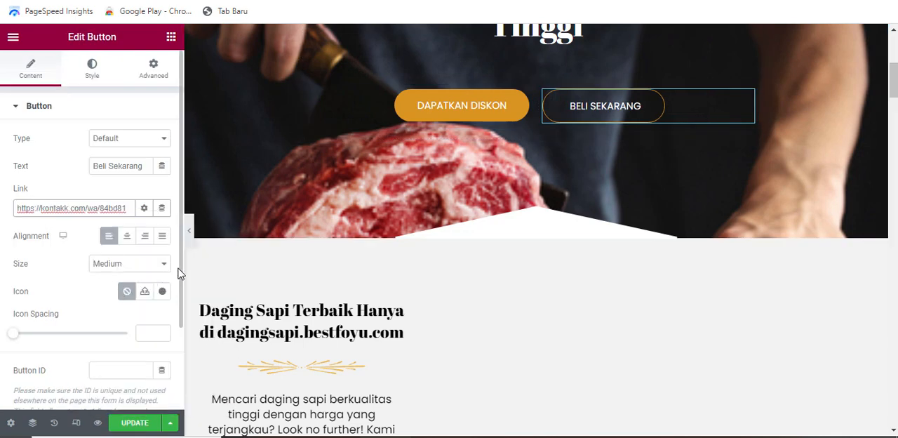
{"action": "scroll", "coordinate": [456, 237], "scroll_direction": "down", "scroll_amount": 5}
{"action": "scroll", "coordinate": [480, 241], "scroll_direction": "down", "scroll_amount": 4}
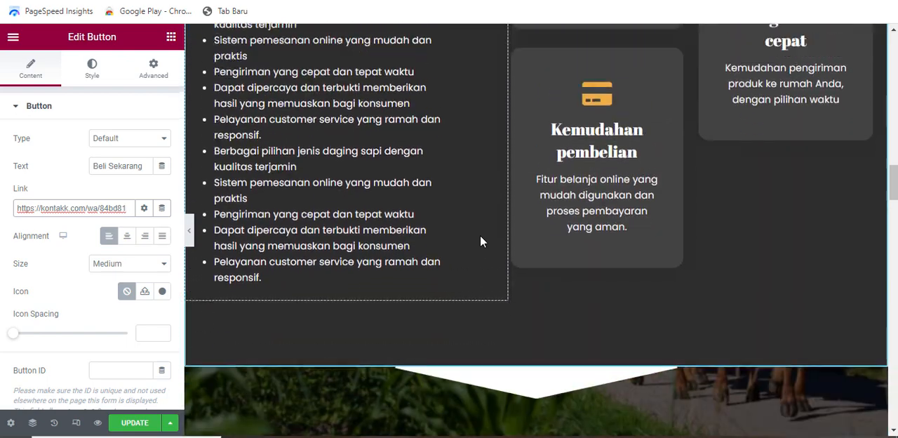
{"action": "scroll", "coordinate": [480, 242], "scroll_direction": "up", "scroll_amount": 10}
{"action": "scroll", "coordinate": [482, 242], "scroll_direction": "down", "scroll_amount": 10}
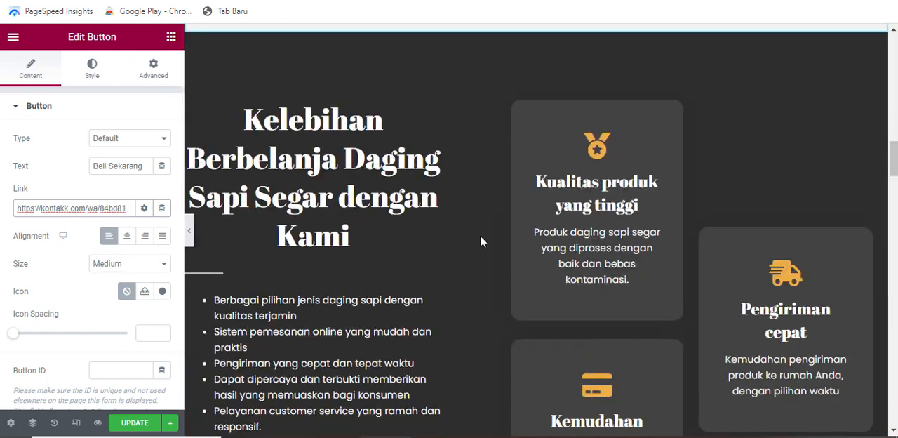
{"action": "scroll", "coordinate": [481, 240], "scroll_direction": "down", "scroll_amount": 12}
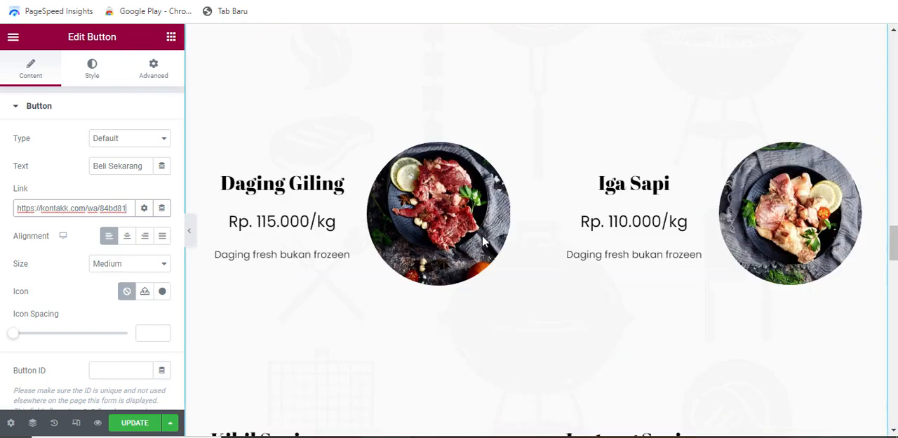
{"action": "scroll", "coordinate": [515, 224], "scroll_direction": "down", "scroll_amount": 3}
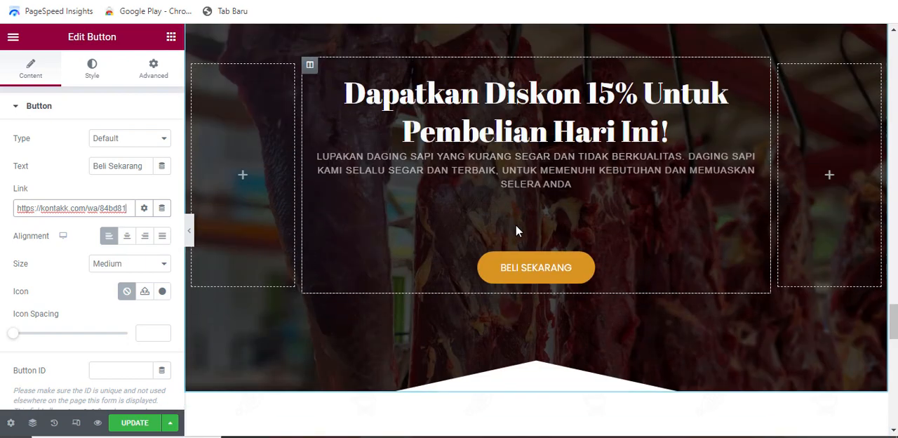
{"action": "left_click", "coordinate": [653, 267]}
{"action": "left_click_drag", "start_coordinate": [128, 209], "coordinate": [16, 213]}
{"action": "key", "text": "BackSpace"}
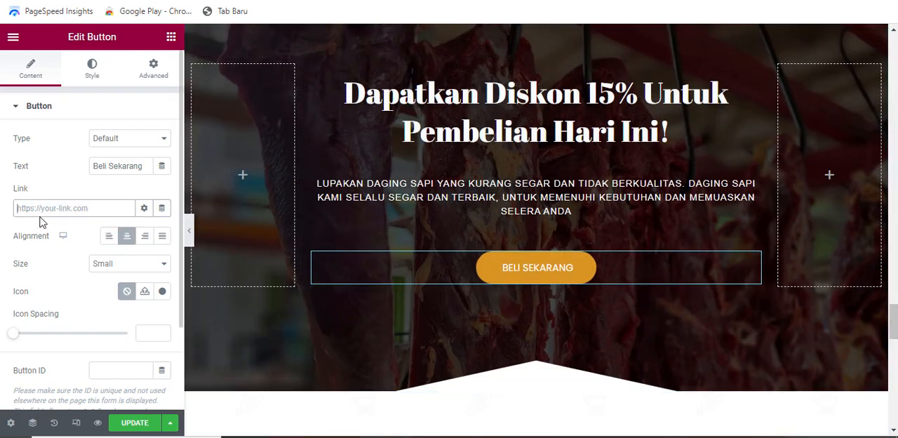
{"action": "right_click", "coordinate": [42, 206]}
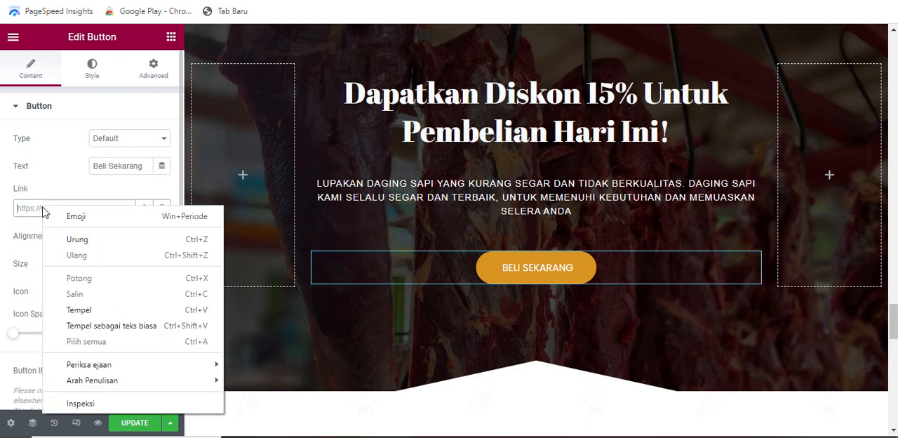
{"action": "left_click", "coordinate": [99, 312]}
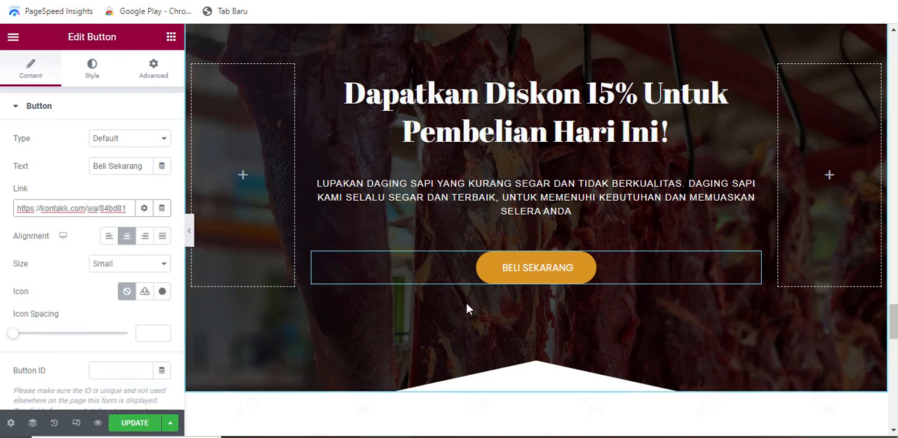
- Update the page to save the new button links
{"action": "scroll", "coordinate": [466, 308], "scroll_direction": "down", "scroll_amount": 1}
{"action": "scroll", "coordinate": [467, 309], "scroll_direction": "up", "scroll_amount": 1}
{"action": "left_click", "coordinate": [140, 424]}
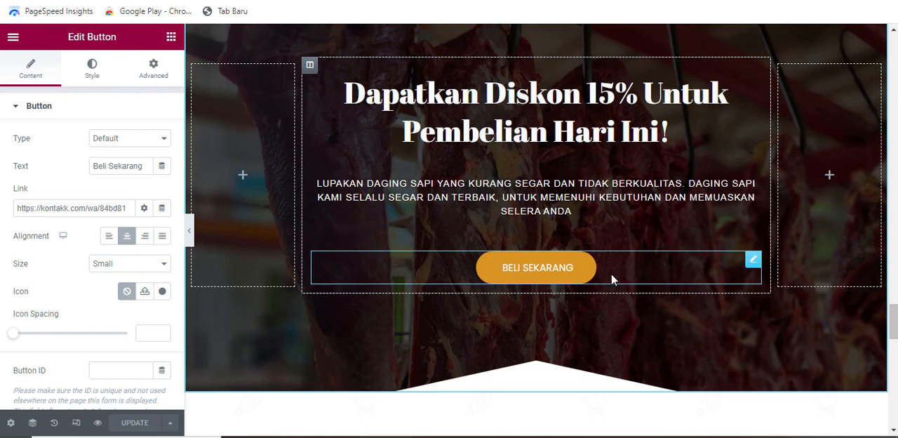
- Open the copied WhatsApp link in a new browser tab and check the target number on the chat page
{"action": "key", "text": "ctrl+t"}
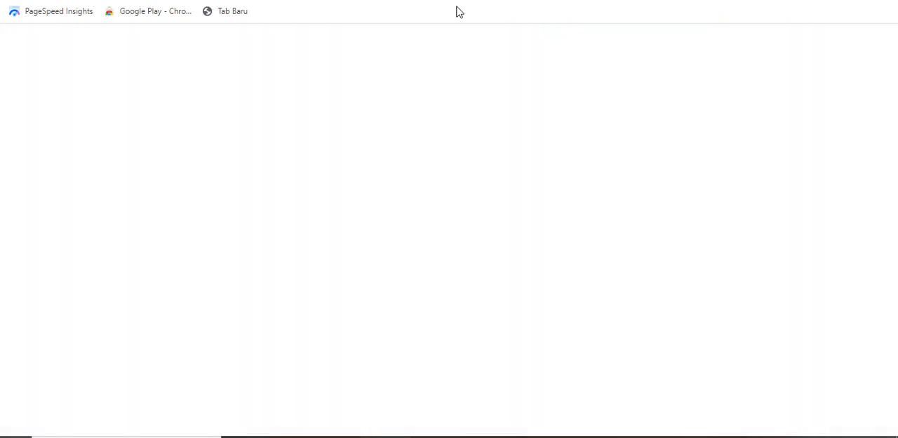
{"action": "right_click", "coordinate": [285, 0]}
{"action": "left_click", "coordinate": [331, 92]}
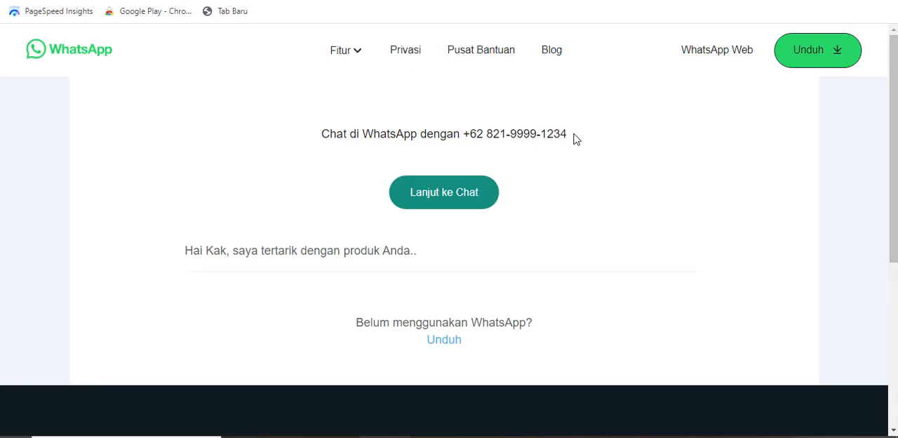
{"action": "left_click_drag", "start_coordinate": [575, 137], "coordinate": [487, 138]}
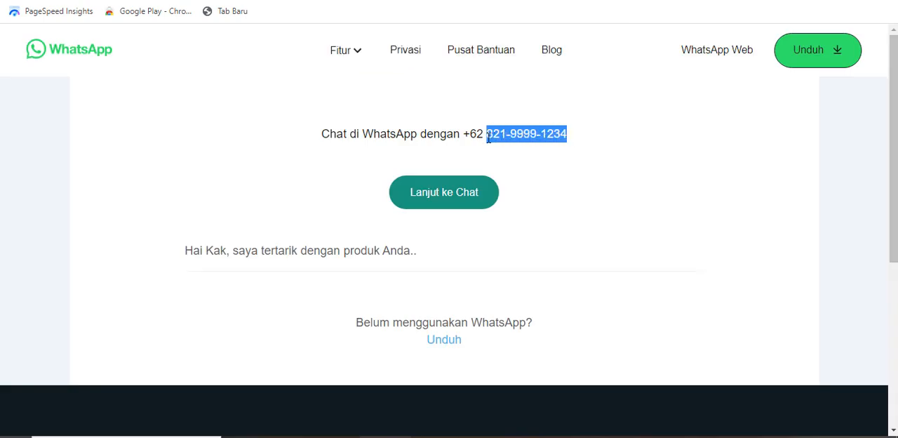
{"action": "left_click", "coordinate": [588, 153]}
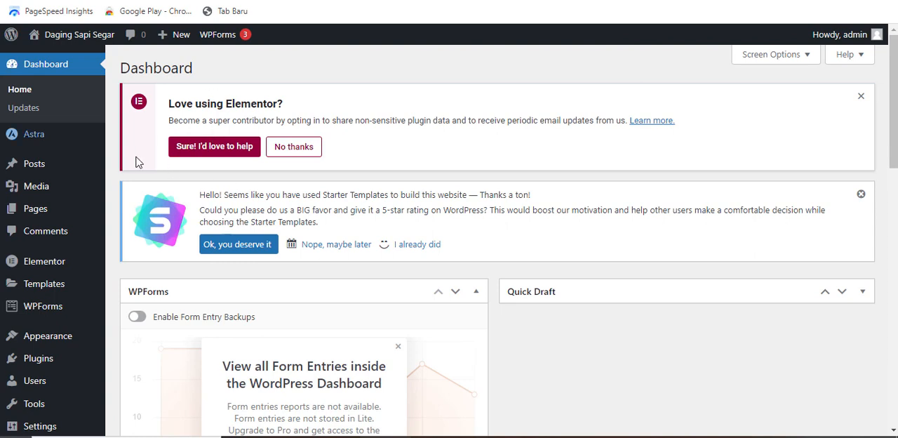
- In the WordPress dashboard, go to adding new plugins and search for "chat"
{"action": "scroll", "coordinate": [58, 196], "scroll_direction": "down", "scroll_amount": 3}
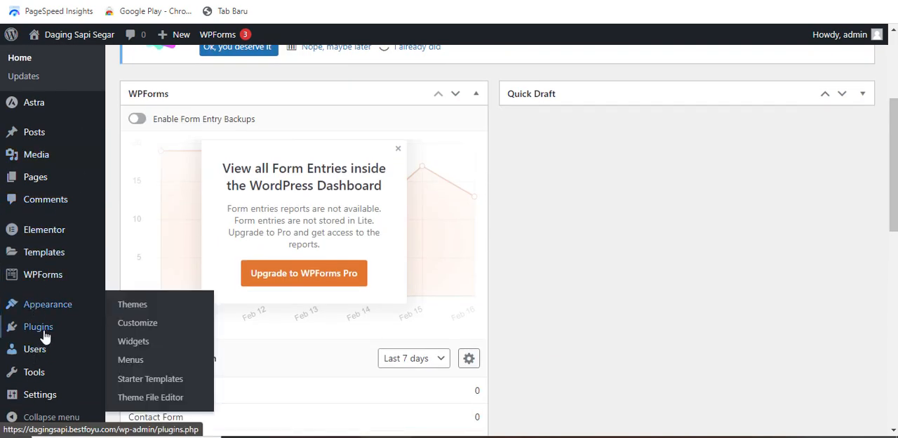
{"action": "mouse_move", "coordinate": [38, 331]}
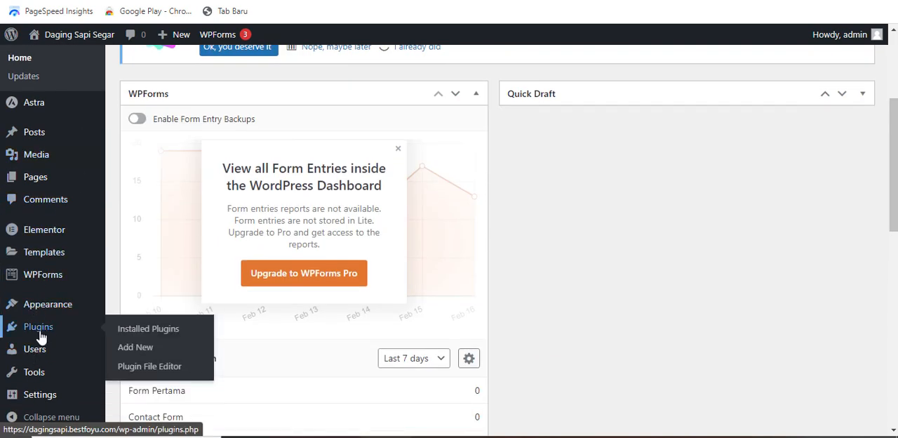
{"action": "left_click", "coordinate": [137, 348]}
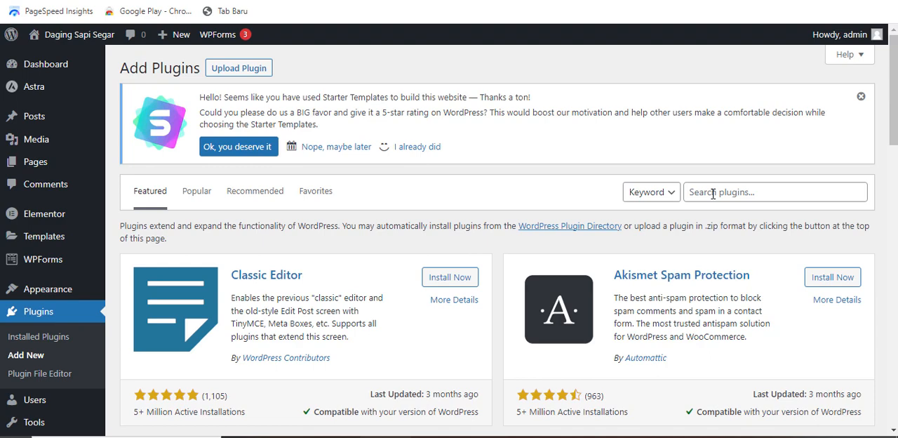
{"action": "left_click", "coordinate": [712, 192]}
{"action": "type", "text": "chat"}
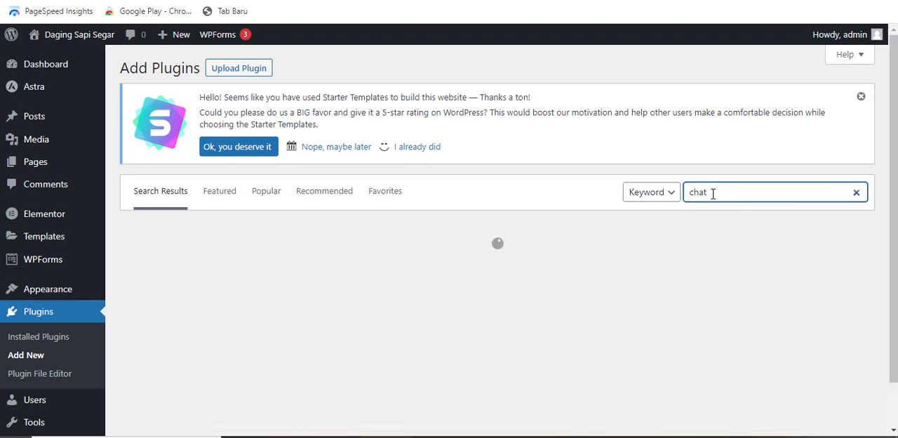
- Find the Joinchat plugin among the search results, then install and activate it
{"action": "scroll", "coordinate": [457, 281], "scroll_direction": "down", "scroll_amount": 5}
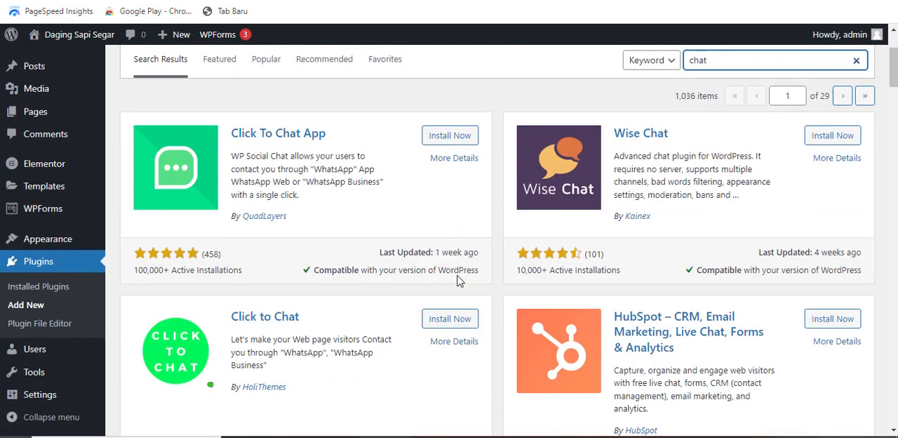
{"action": "scroll", "coordinate": [458, 281], "scroll_direction": "down", "scroll_amount": 4}
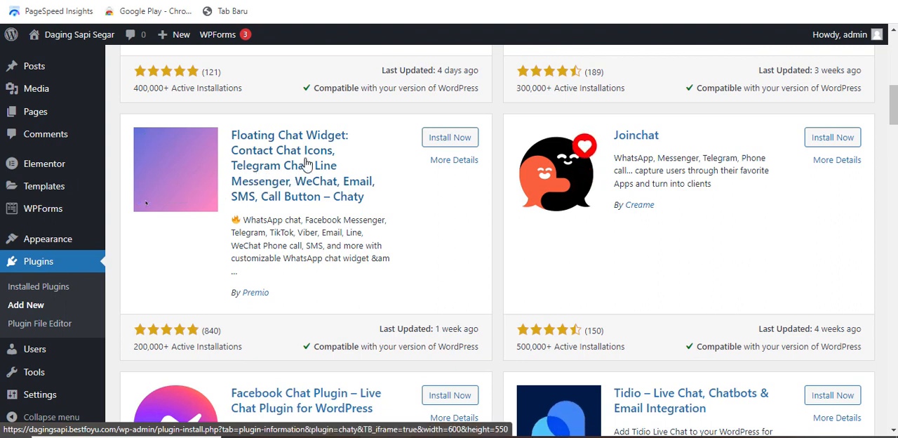
{"action": "left_click", "coordinate": [528, 1]}
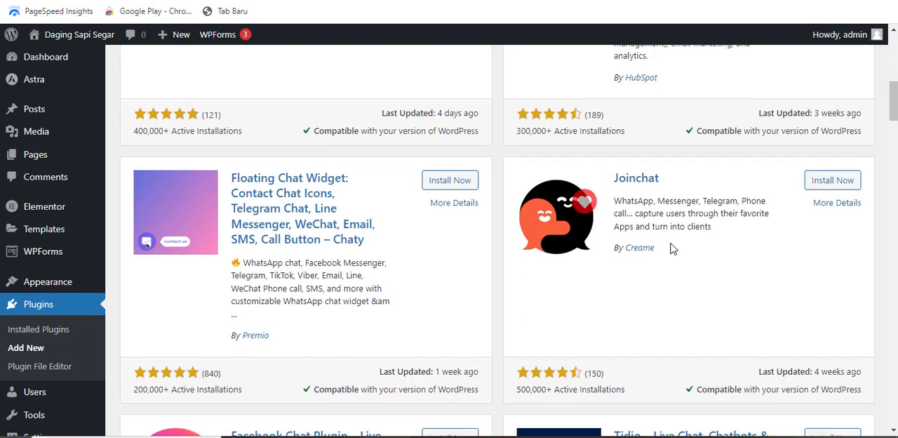
{"action": "scroll", "coordinate": [670, 247], "scroll_direction": "up", "scroll_amount": 1}
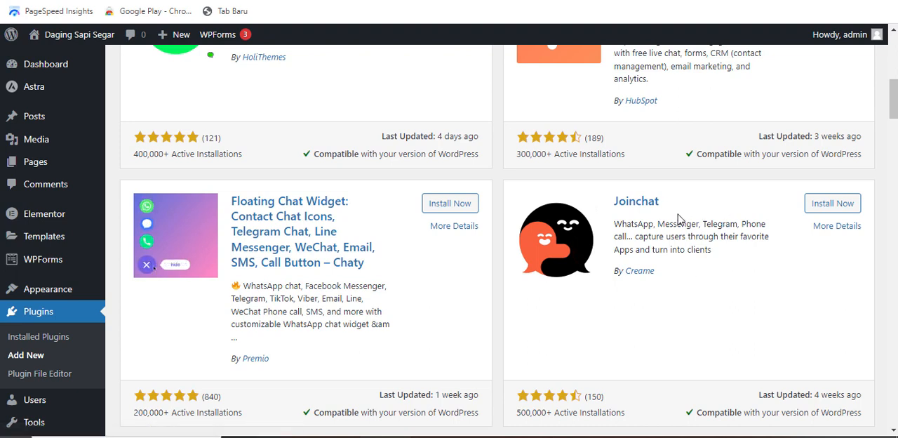
{"action": "left_click", "coordinate": [820, 204]}
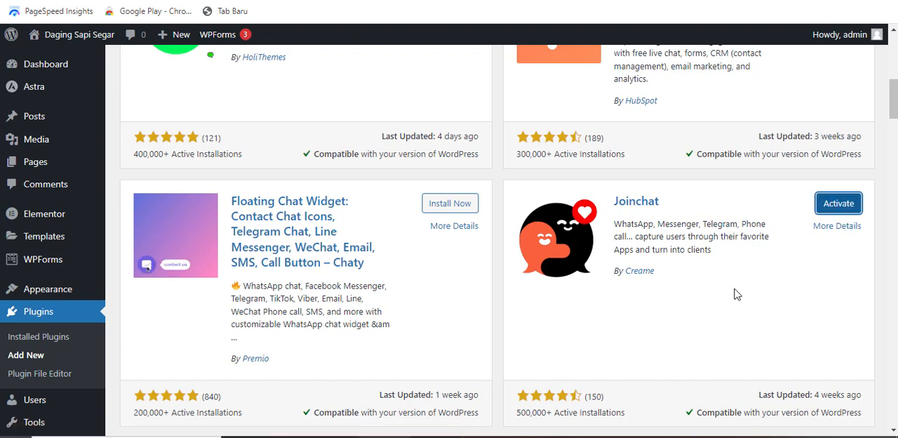
{"action": "left_click", "coordinate": [839, 203]}
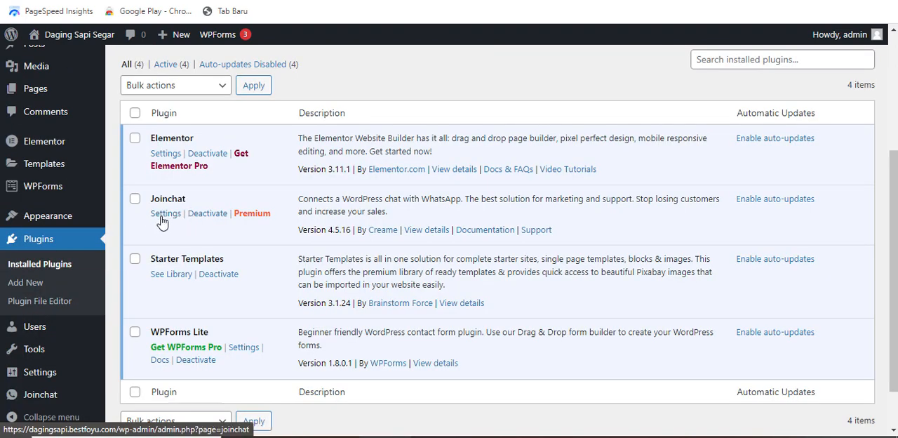
- Open the Joinchat settings and enter the WhatsApp contact's telephone number
{"action": "left_click", "coordinate": [164, 217]}
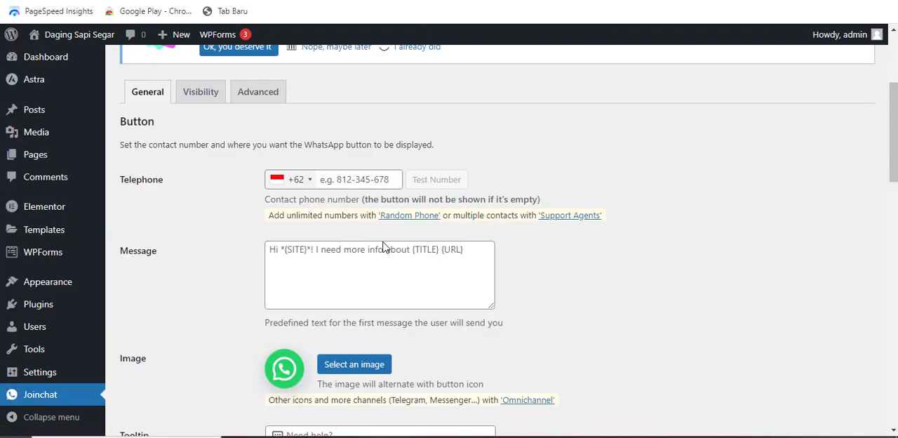
{"action": "left_click", "coordinate": [397, 248]}
{"action": "left_click", "coordinate": [391, 181]}
{"action": "key", "text": "ctrl+v"}
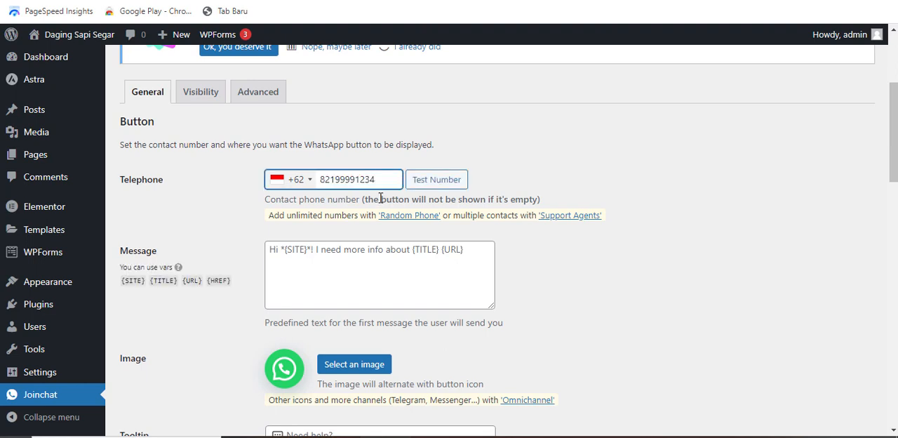
{"action": "left_click", "coordinate": [323, 252]}
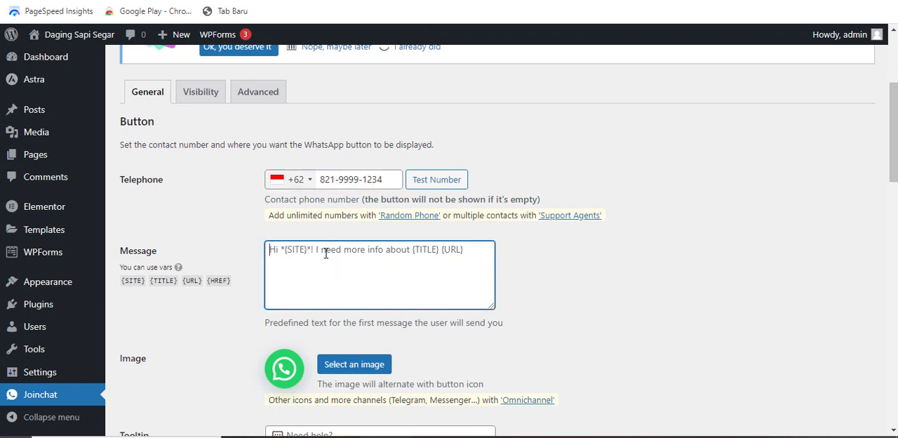
{"action": "type", "text": "Hai kak"}
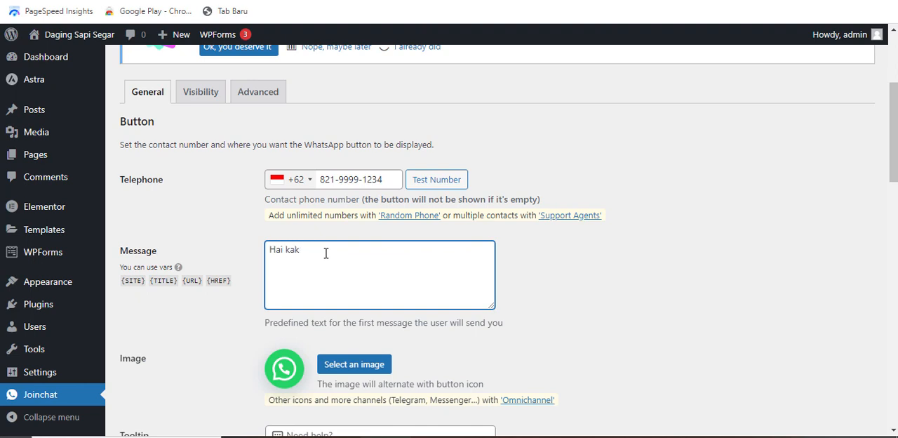
{"action": "type", "text": ", ada yang bisa saya ban"}
{"action": "key", "text": "ctrl+a"}
{"action": "type", "text": "Dapatkan disk"}
{"action": "key", "text": "BackSpace"}
{"action": "key", "text": "BackSpace"}
{"action": "key", "text": "BackSpace"}
{"action": "key", "text": "BackSpace"}
{"action": "key", "text": "BackSpace"}
{"action": "key", "text": "BackSpace"}
{"action": "key", "text": "BackSpace"}
{"action": "key", "text": "BackSpace"}
{"action": "key", "text": "BackSpace"}
{"action": "key", "text": "BackSpace"}
{"action": "key", "text": "BackSpace"}
{"action": "key", "text": "BackSpace"}
{"action": "key", "text": "BackSpace"}
{"action": "key", "text": "BackSpace"}
{"action": "key", "text": "BackSpace"}
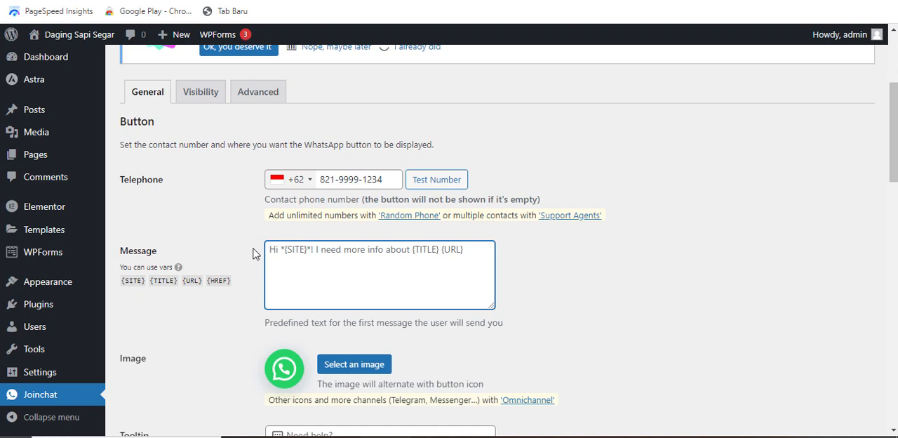
- Set the predefined Joinchat message to "Lebih hemat 10% untuk pemesanan hari ini, minimal order 2kg."
{"action": "type", "text": "Le"}
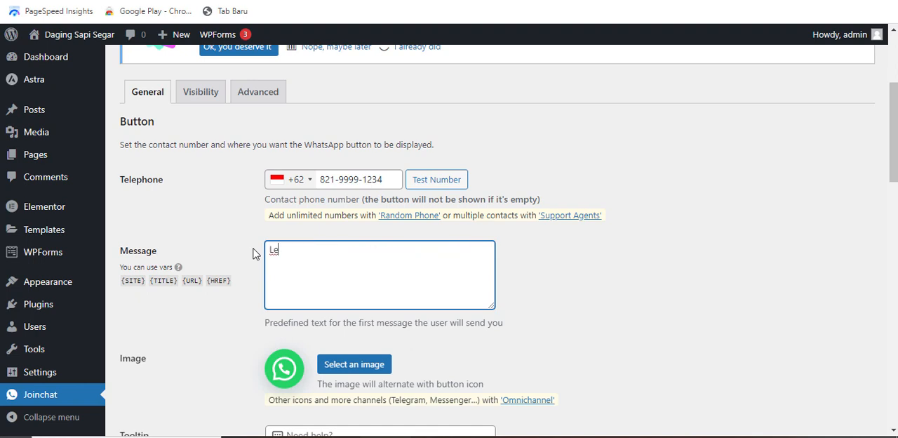
{"action": "type", "text": "bih hemat 10% u"}
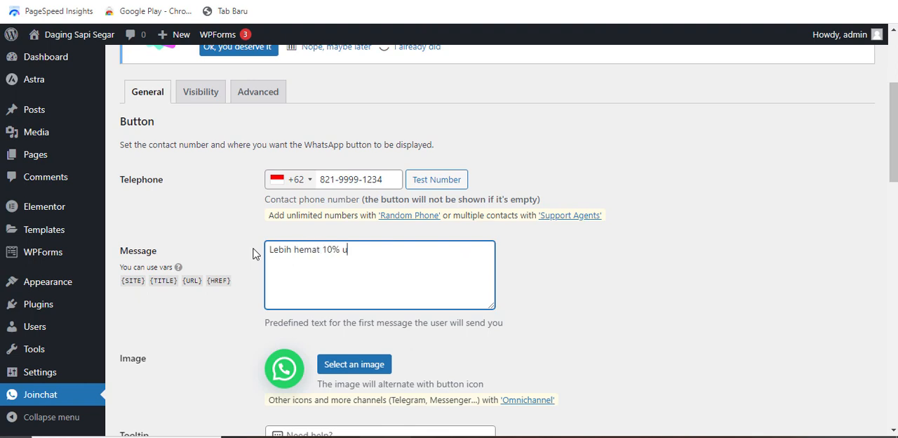
{"action": "type", "text": "ntuk peesanan hari "}
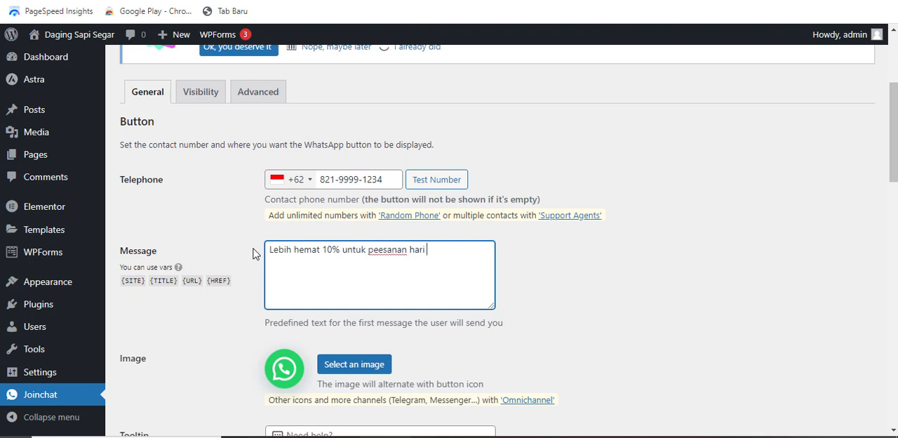
{"action": "type", "text": "ini, minimal order "}
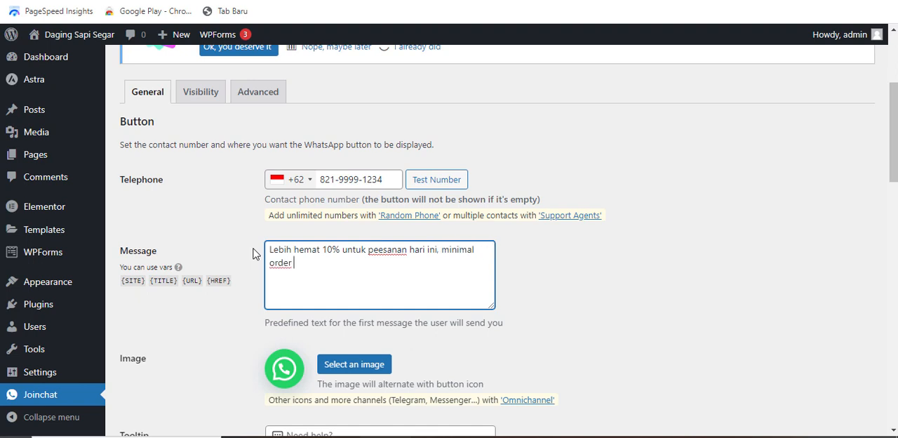
{"action": "type", "text": "2kg"}
{"action": "type", "text": "m"}
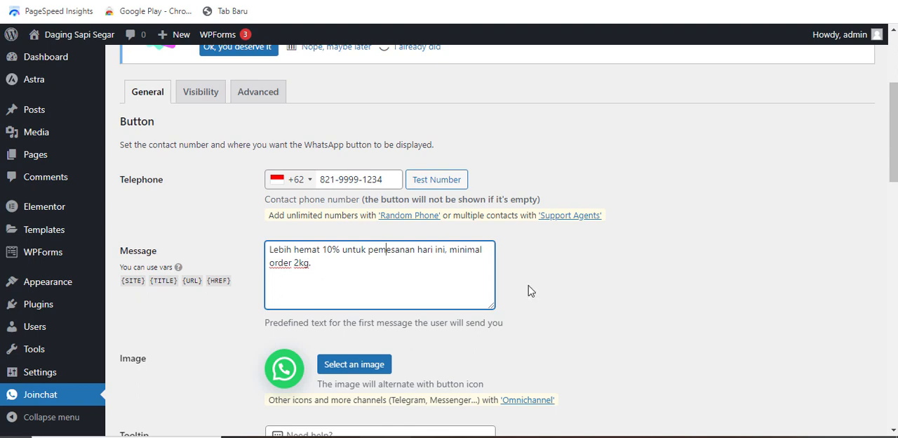
{"action": "left_click", "coordinate": [323, 270]}
{"action": "scroll", "coordinate": [281, 239], "scroll_direction": "down", "scroll_amount": 2}
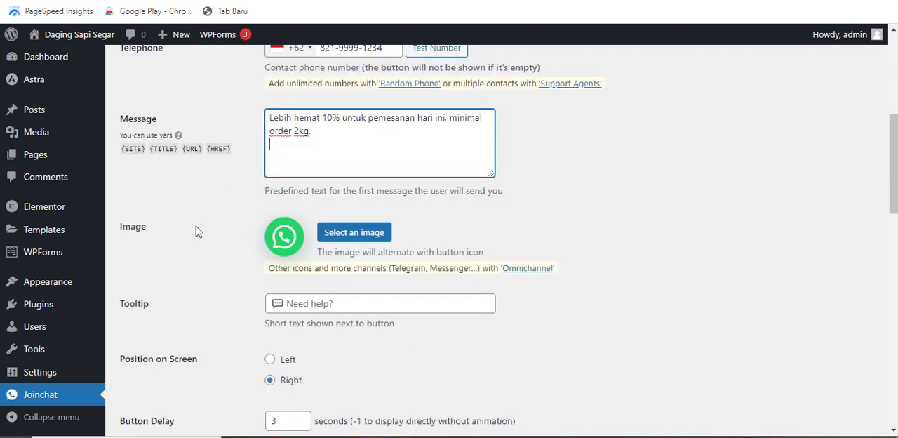
{"action": "left_click", "coordinate": [210, 239]}
- Use the media library's portrait of the bearded man in a dark suit and light tie as the button image
{"action": "scroll", "coordinate": [210, 239], "scroll_direction": "up", "scroll_amount": 1}
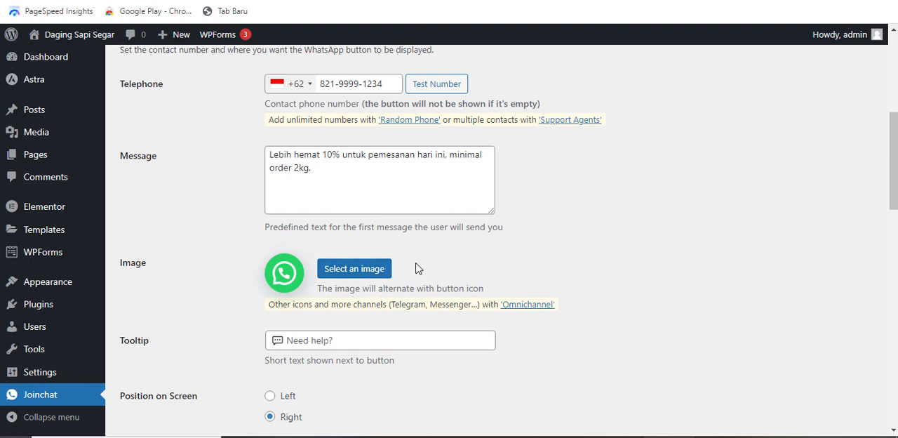
{"action": "left_click", "coordinate": [368, 275]}
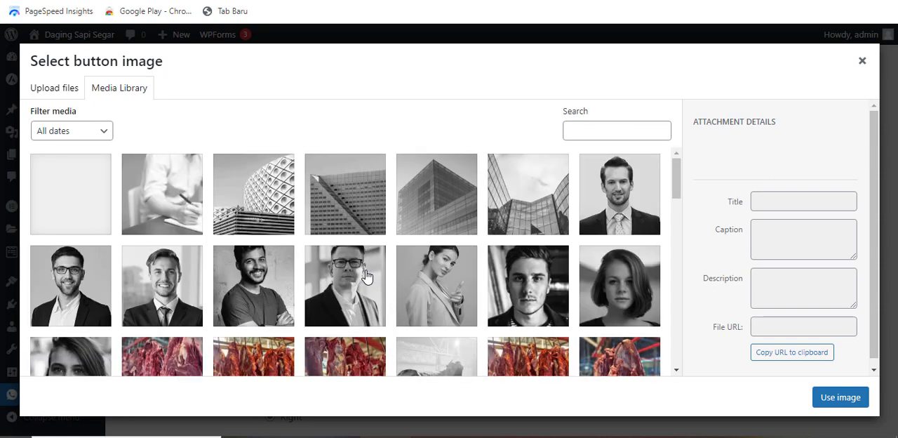
{"action": "left_click", "coordinate": [598, 211]}
{"action": "left_click", "coordinate": [840, 397]}
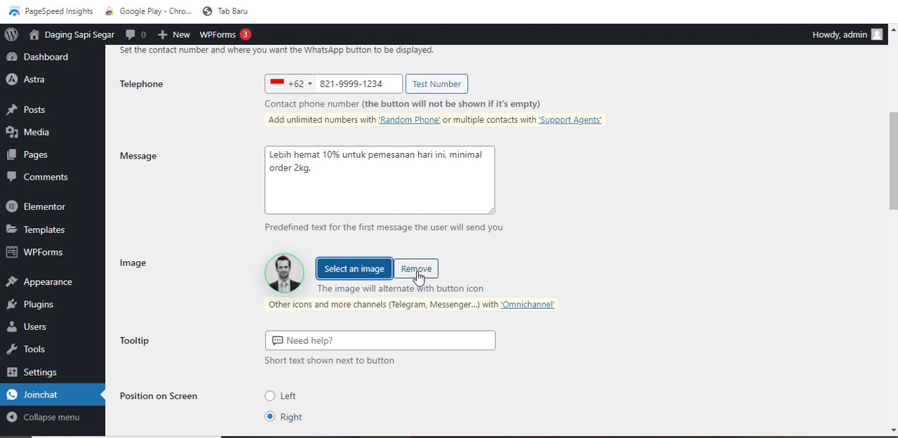
- Switch to the Mie Ahay website and try out its floating chat button as a placement example
{"action": "scroll", "coordinate": [201, 226], "scroll_direction": "down", "scroll_amount": 2}
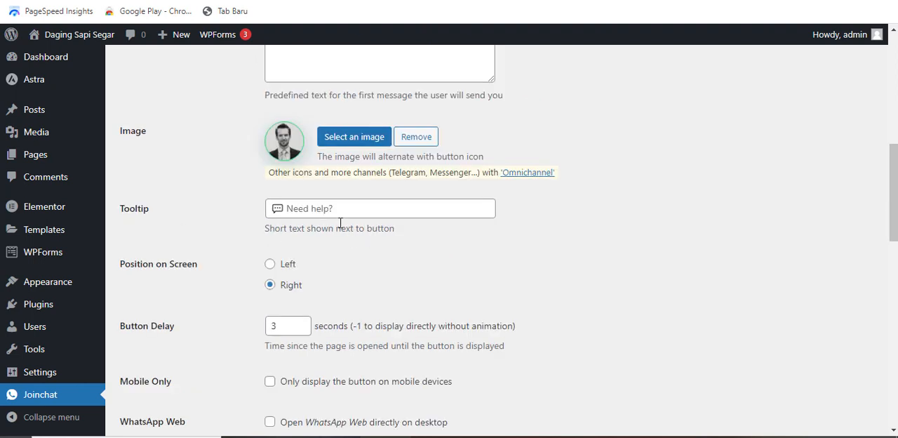
{"action": "scroll", "coordinate": [343, 223], "scroll_direction": "down", "scroll_amount": 1}
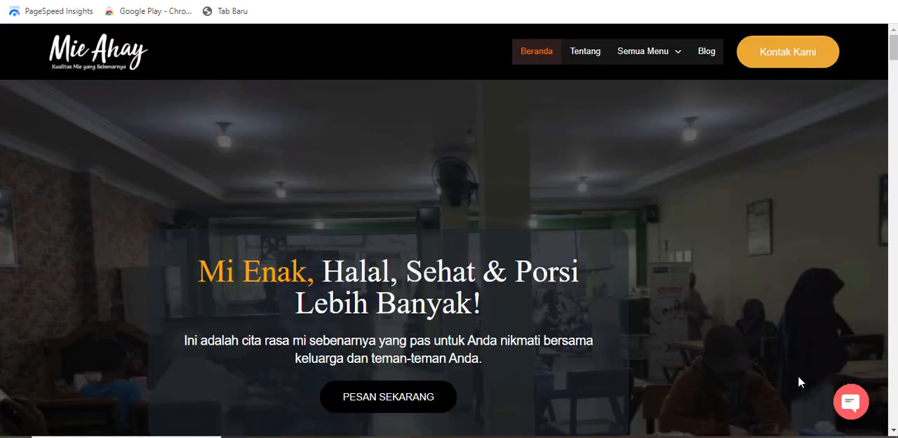
{"action": "left_click", "coordinate": [849, 402]}
{"action": "left_click", "coordinate": [850, 403]}
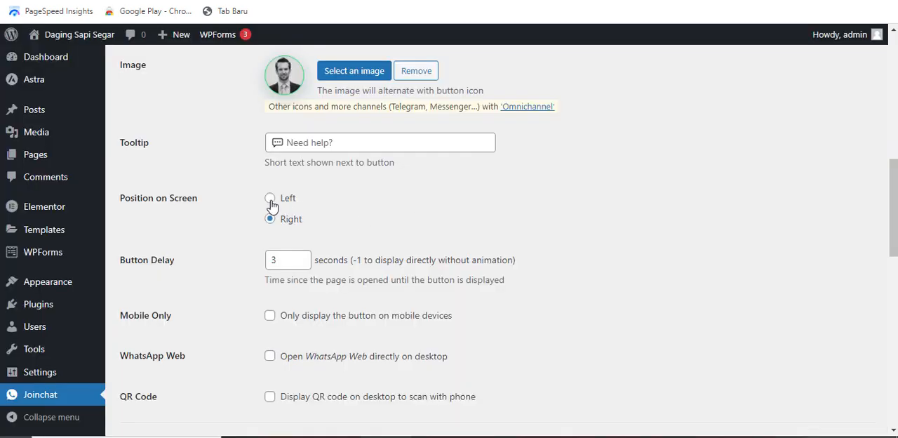
- Return to the Joinchat settings and set the button delay to 1 second
{"action": "scroll", "coordinate": [203, 227], "scroll_direction": "down", "scroll_amount": 1}
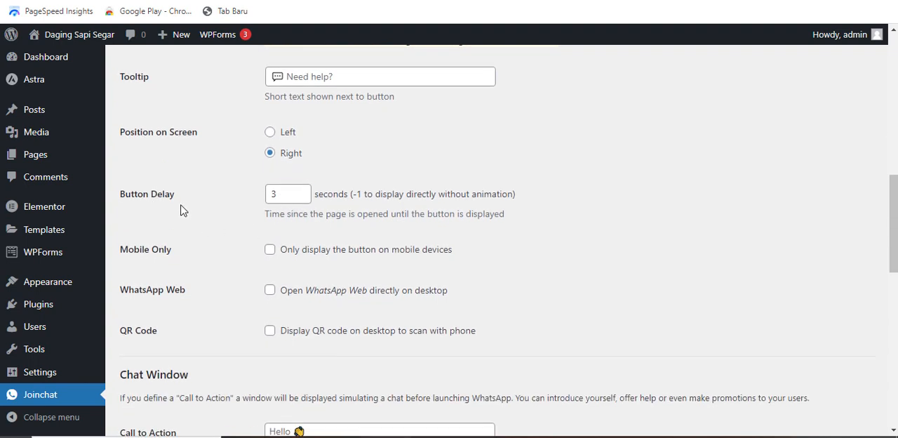
{"action": "left_click", "coordinate": [285, 196]}
{"action": "left_click_drag", "start_coordinate": [285, 196], "coordinate": [255, 199]}
{"action": "type", "text": "1"}
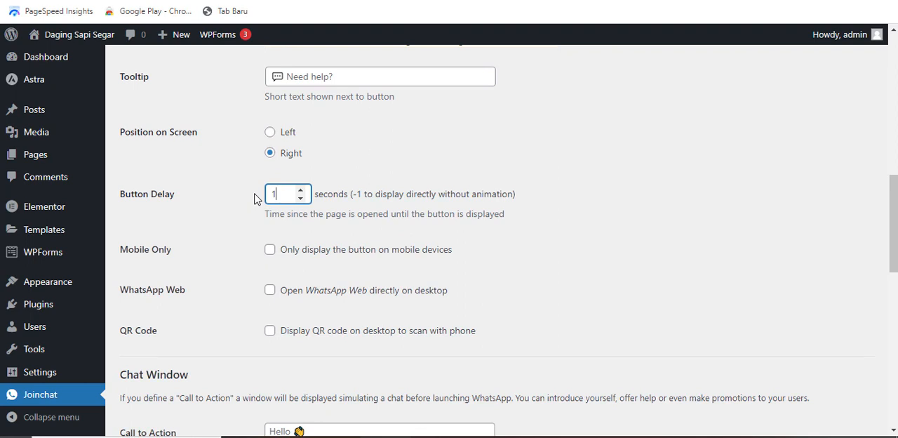
{"action": "scroll", "coordinate": [168, 187], "scroll_direction": "down", "scroll_amount": 1}
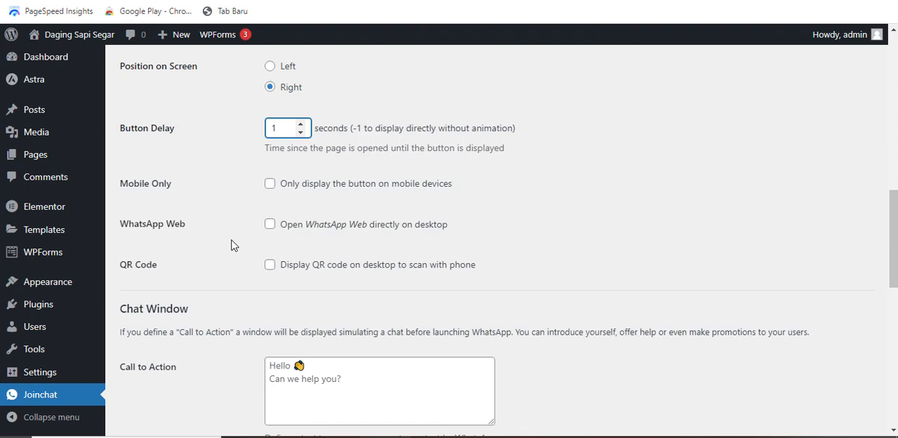
{"action": "key", "text": "Tab"}
{"action": "scroll", "coordinate": [303, 219], "scroll_direction": "down", "scroll_amount": 2}
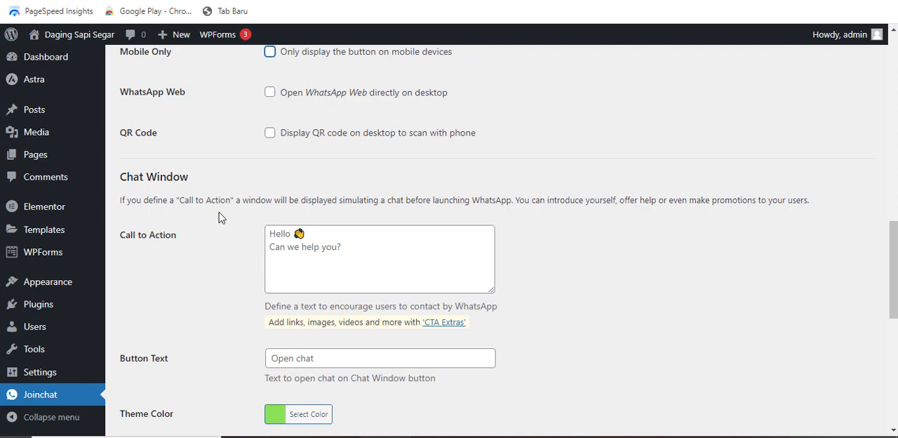
- Copy the predefined message text into the chat window's Call to Action
{"action": "scroll", "coordinate": [341, 253], "scroll_direction": "up", "scroll_amount": 8}
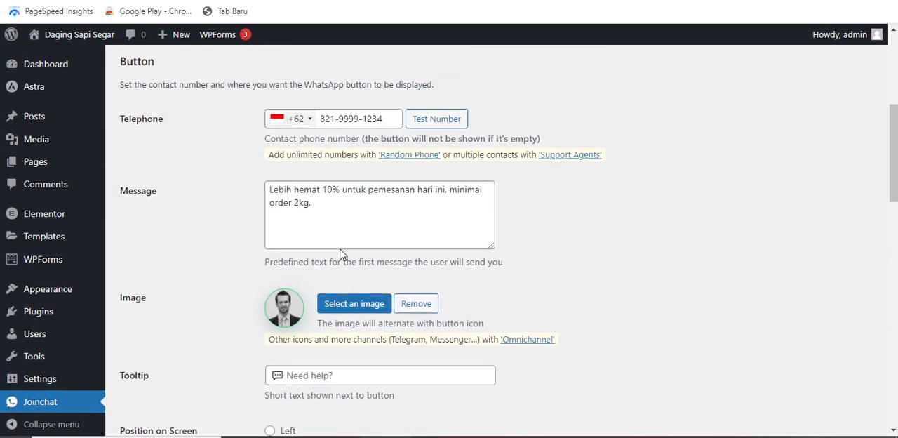
{"action": "left_click_drag", "start_coordinate": [324, 251], "coordinate": [272, 215]}
{"action": "key", "text": "ctrl+c"}
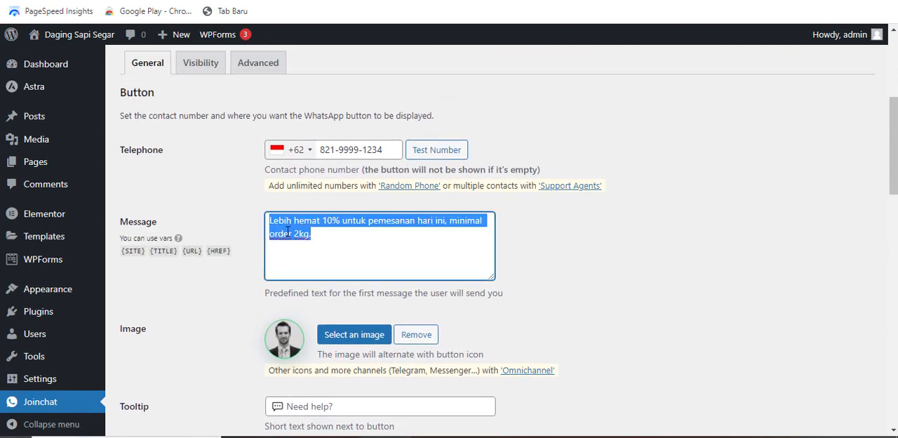
{"action": "right_click", "coordinate": [288, 232]}
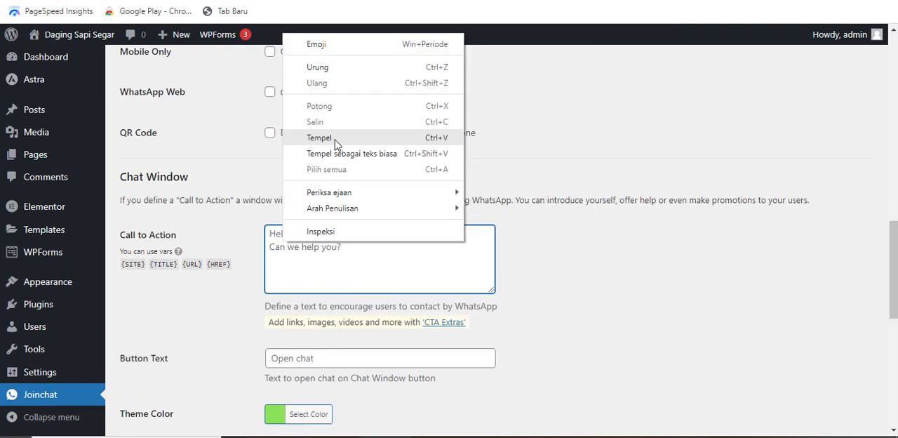
{"action": "left_click", "coordinate": [336, 145]}
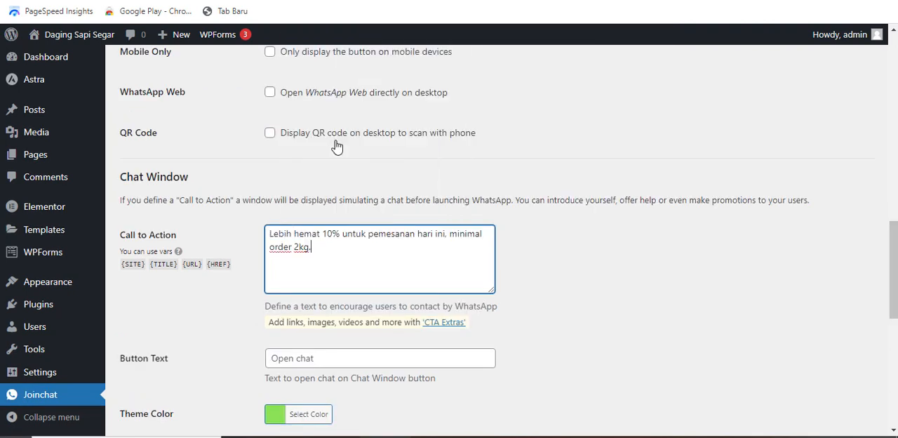
- Set the chat window's button text to "Kirim Pesan"
{"action": "key", "text": "Tab"}
{"action": "scroll", "coordinate": [201, 234], "scroll_direction": "down", "scroll_amount": 3}
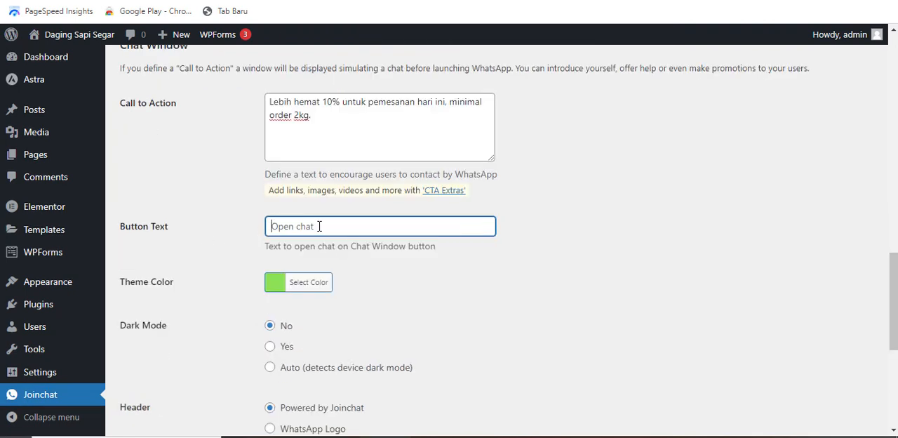
{"action": "type", "text": "Kirim Pesan"}
- Change the chat window's theme color to the orange preset, softened to #dda34b
{"action": "scroll", "coordinate": [188, 256], "scroll_direction": "down", "scroll_amount": 1}
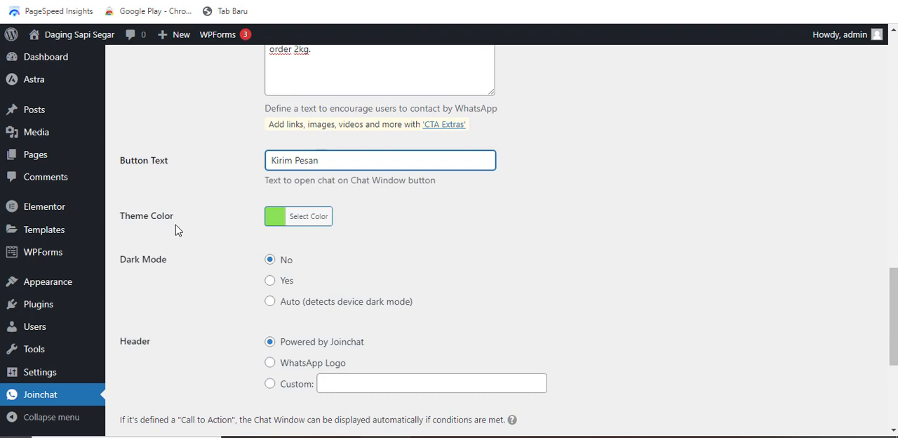
{"action": "left_click", "coordinate": [315, 223]}
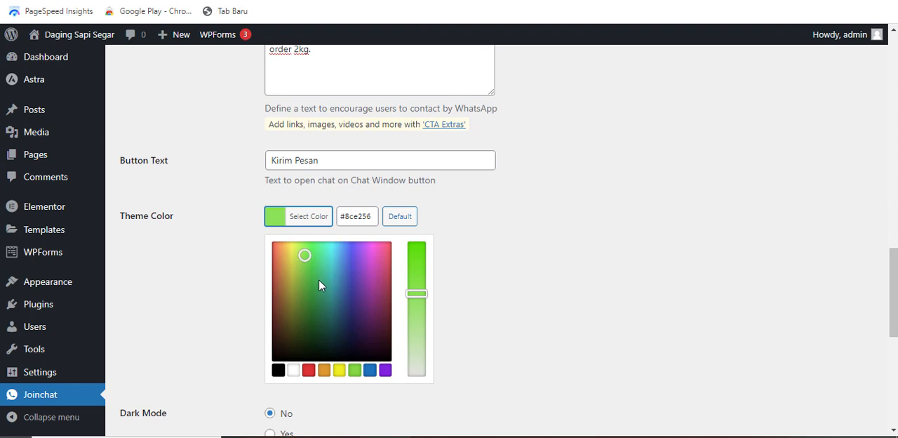
{"action": "left_click", "coordinate": [325, 372]}
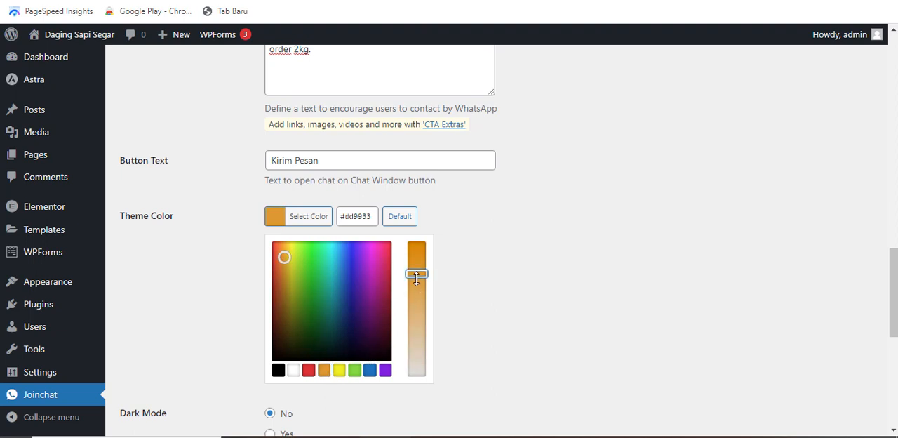
{"action": "left_click_drag", "start_coordinate": [416, 278], "coordinate": [419, 300]}
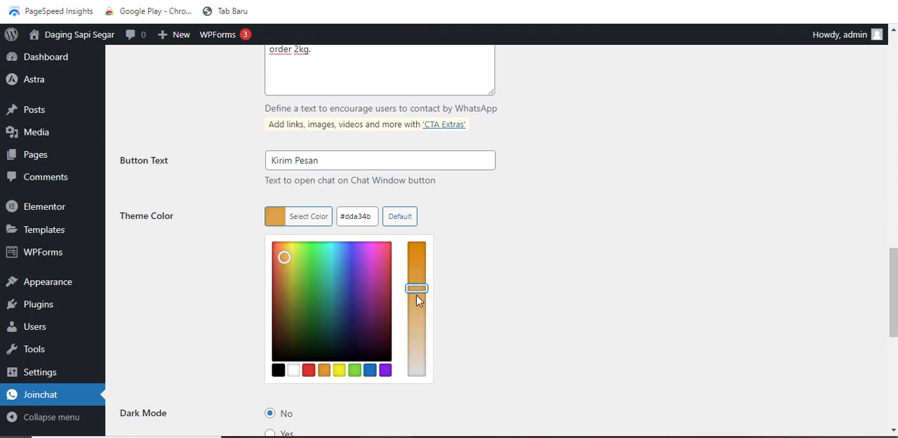
{"action": "left_click", "coordinate": [470, 281]}
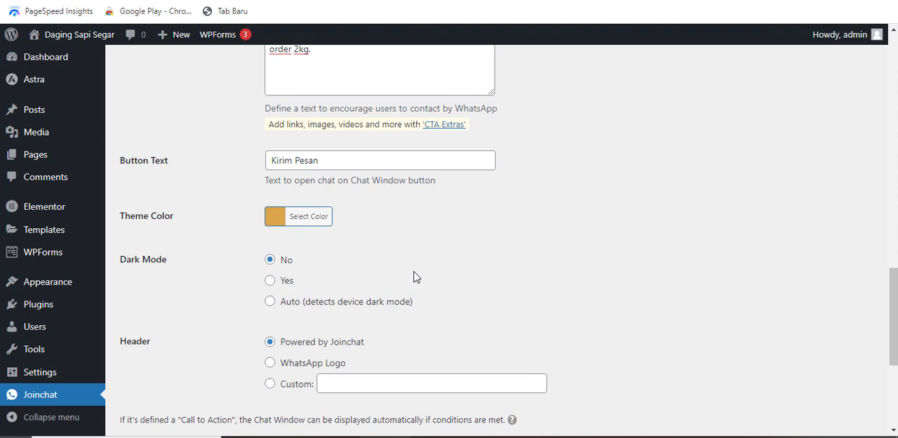
- Enable dark mode for the chat window
{"action": "scroll", "coordinate": [415, 274], "scroll_direction": "down", "scroll_amount": 1}
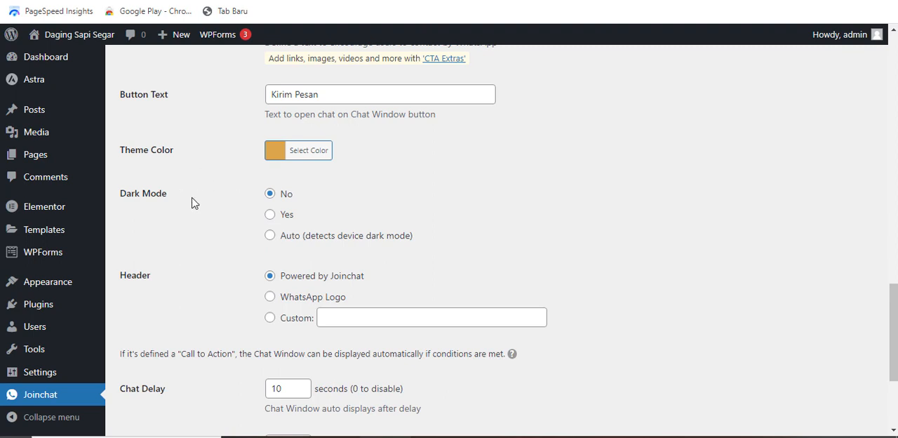
{"action": "left_click", "coordinate": [273, 219]}
{"action": "scroll", "coordinate": [271, 220], "scroll_direction": "down", "scroll_amount": 2}
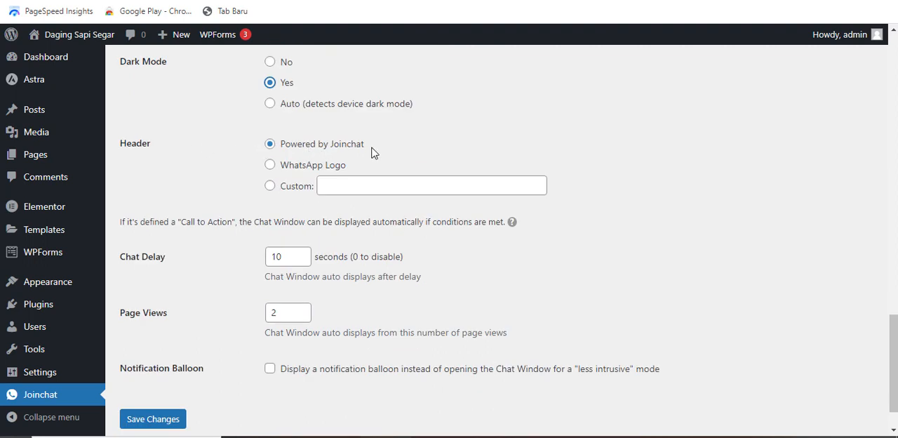
{"action": "left_click_drag", "start_coordinate": [372, 154], "coordinate": [286, 150]}
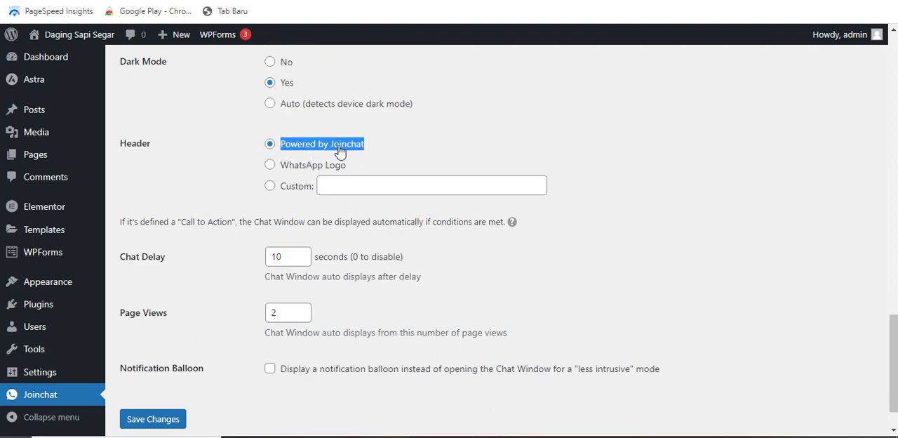
{"action": "left_click", "coordinate": [381, 156]}
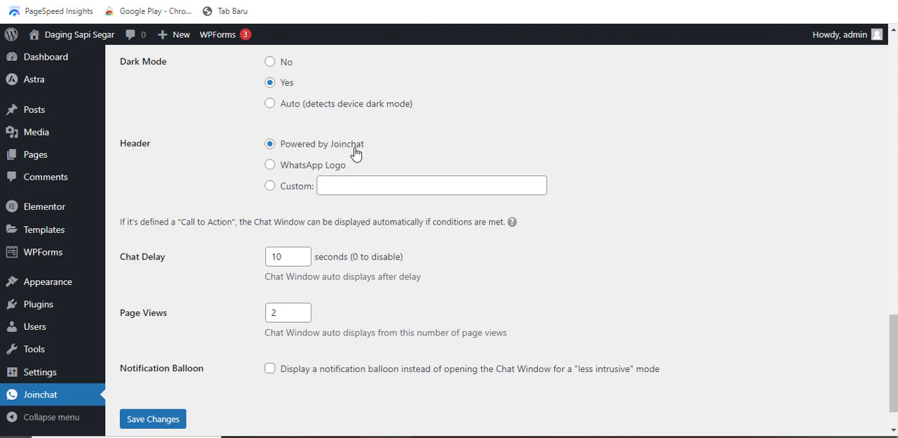
- Set the chat delay to 1 second and save the general Joinchat settings
{"action": "scroll", "coordinate": [290, 203], "scroll_direction": "down", "scroll_amount": 1}
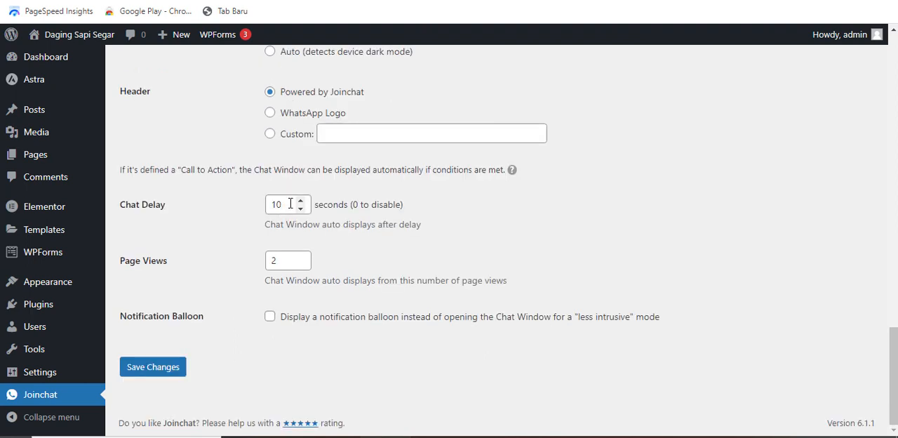
{"action": "left_click_drag", "start_coordinate": [288, 203], "coordinate": [269, 203]}
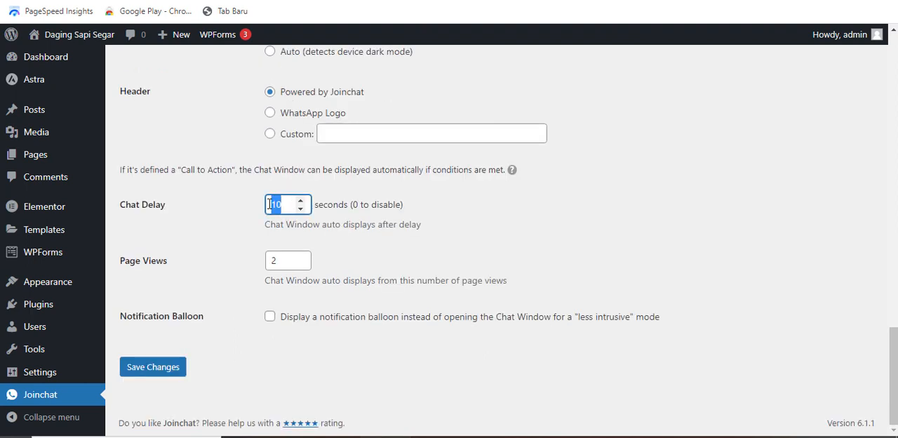
{"action": "type", "text": "1"}
{"action": "scroll", "coordinate": [249, 268], "scroll_direction": "up", "scroll_amount": 15}
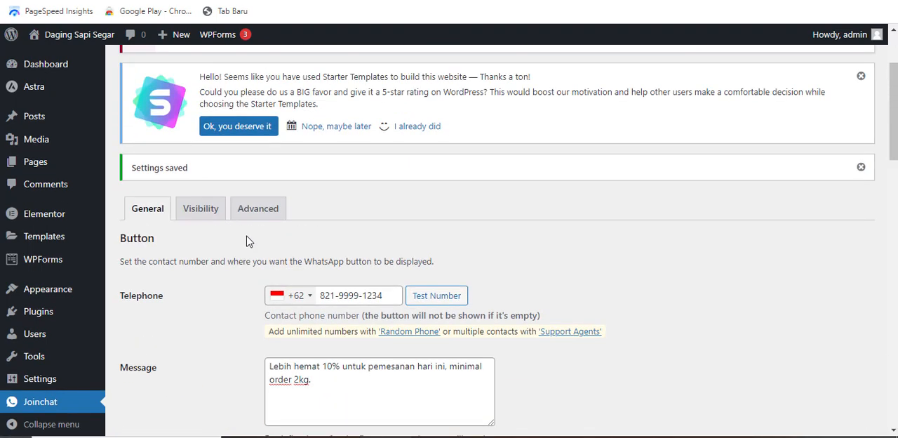
- Select hidden for the 404 page and blog page in the Joinchat visibility settings and save them
{"action": "scroll", "coordinate": [244, 239], "scroll_direction": "down", "scroll_amount": 1}
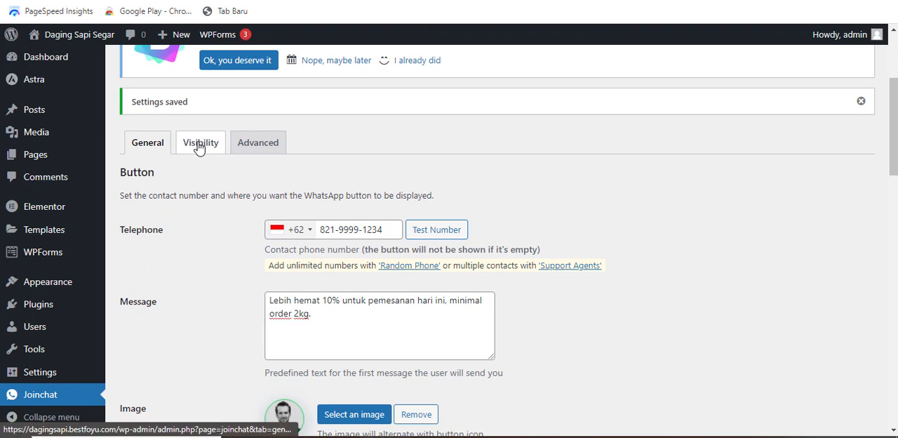
{"action": "left_click", "coordinate": [200, 144]}
{"action": "scroll", "coordinate": [320, 214], "scroll_direction": "down", "scroll_amount": 2}
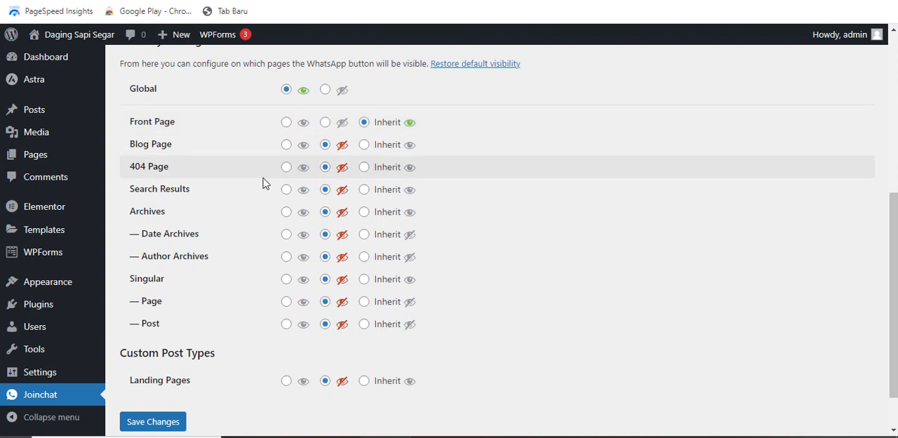
{"action": "scroll", "coordinate": [278, 204], "scroll_direction": "down", "scroll_amount": 2}
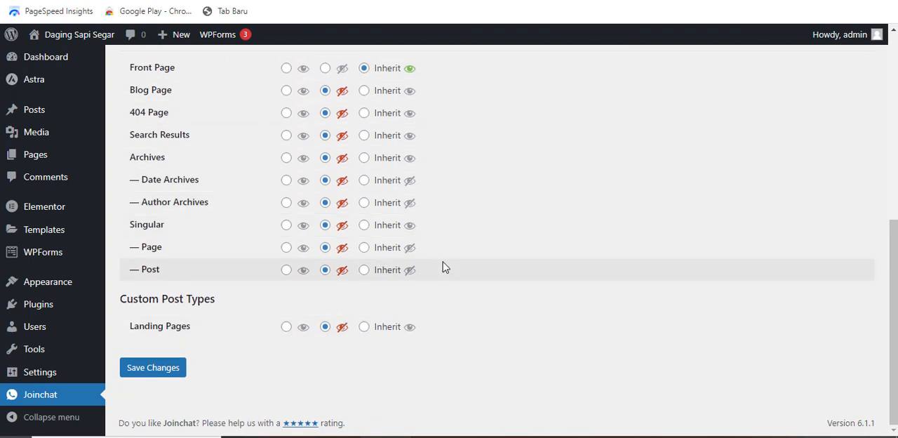
{"action": "left_click", "coordinate": [337, 118]}
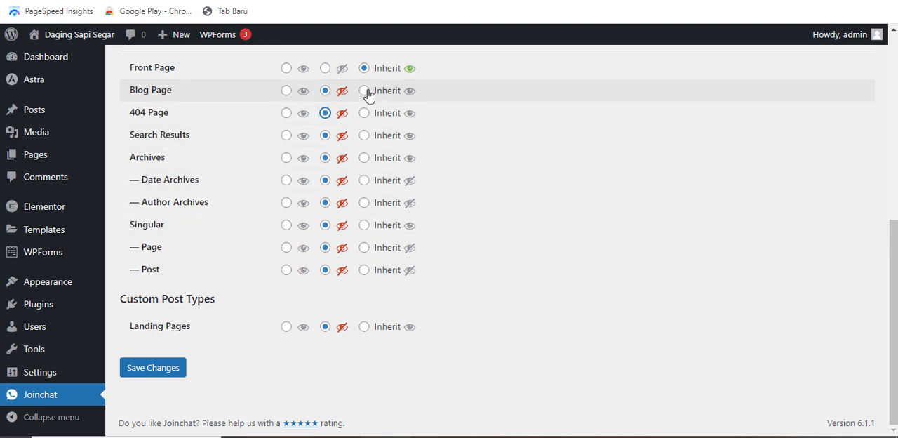
{"action": "left_click", "coordinate": [326, 92]}
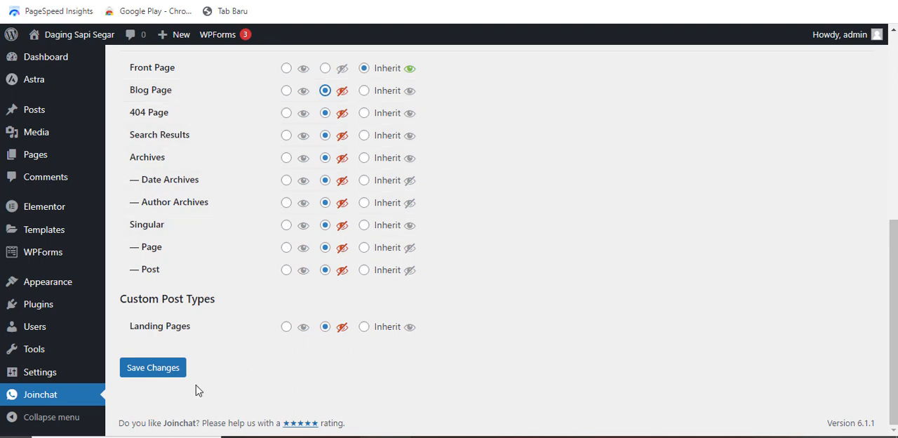
{"action": "left_click", "coordinate": [162, 373]}
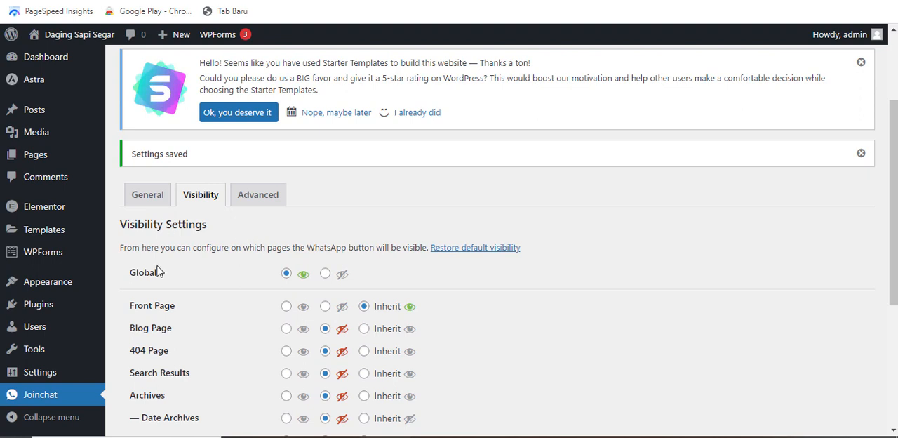
- Open the live site in a new browser tab and open its floating chat window
{"action": "mouse_move", "coordinate": [39, 33]}
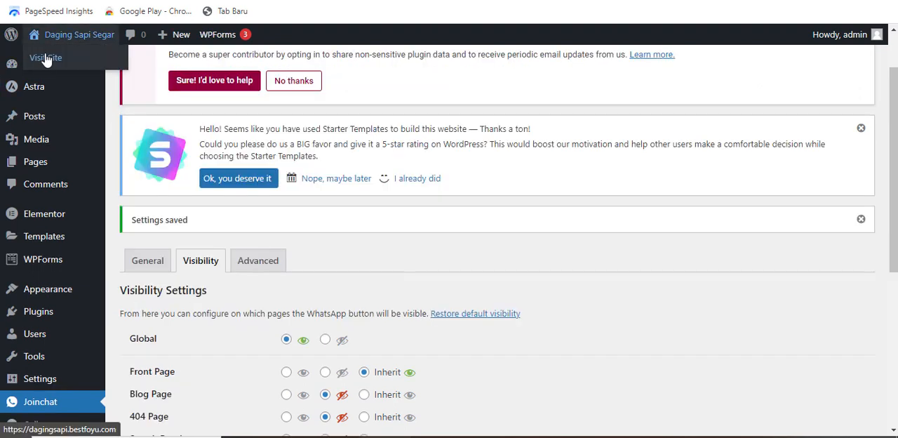
{"action": "right_click", "coordinate": [46, 60]}
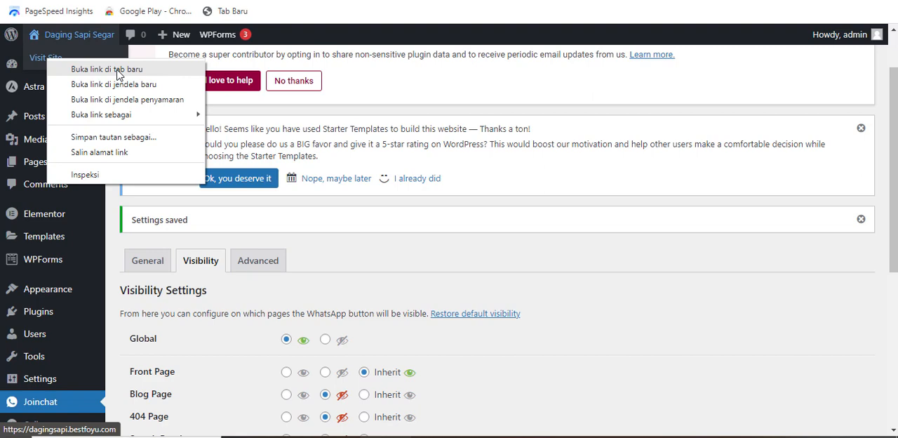
{"action": "left_click", "coordinate": [119, 75]}
{"action": "left_click", "coordinate": [846, 409]}
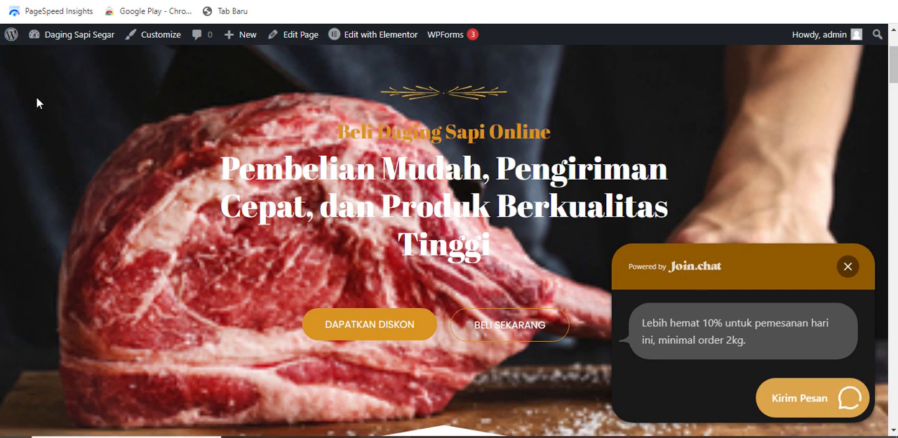
- Return to the general Joinchat settings, set the chat window header to WhatsApp Logo, and save
{"action": "left_click", "coordinate": [176, 2]}
{"action": "scroll", "coordinate": [461, 209], "scroll_direction": "down", "scroll_amount": 2}
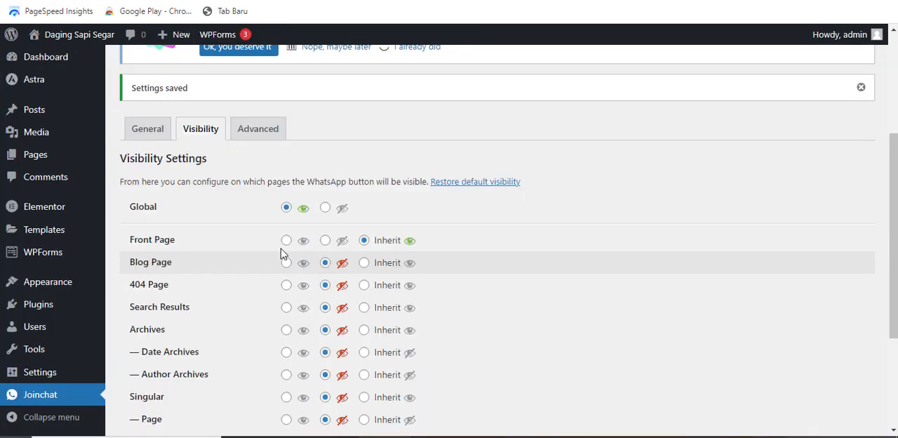
{"action": "left_click", "coordinate": [152, 137]}
{"action": "scroll", "coordinate": [359, 217], "scroll_direction": "down", "scroll_amount": 3}
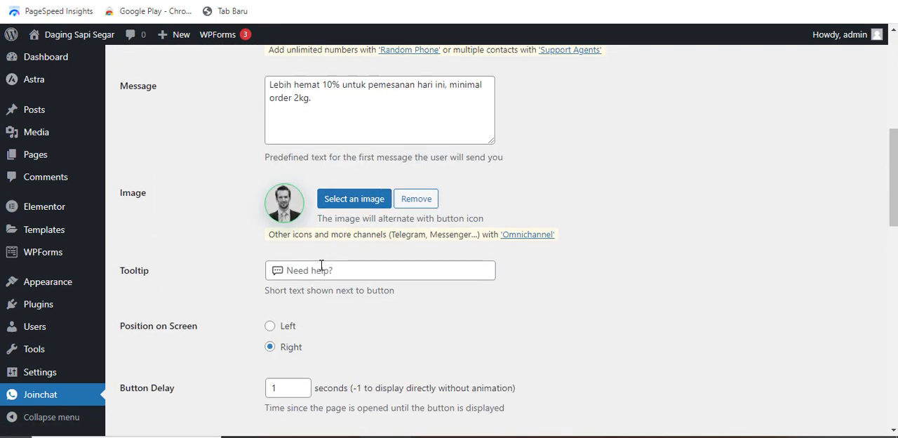
{"action": "scroll", "coordinate": [321, 266], "scroll_direction": "down", "scroll_amount": 7}
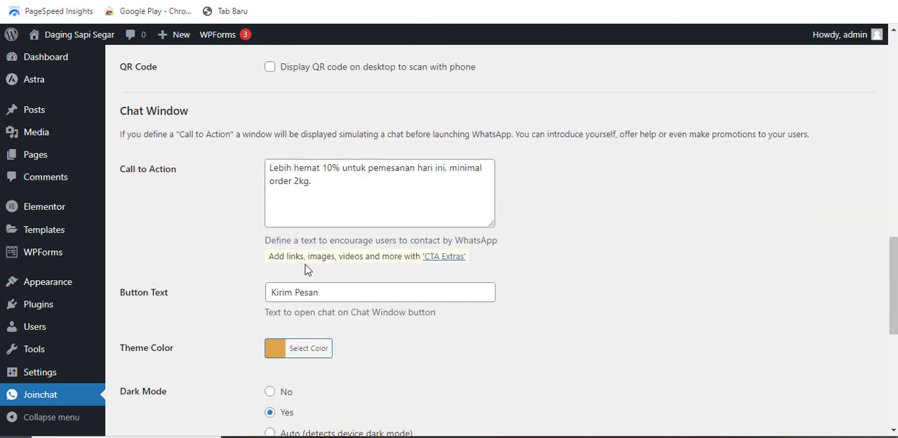
{"action": "scroll", "coordinate": [306, 268], "scroll_direction": "down", "scroll_amount": 4}
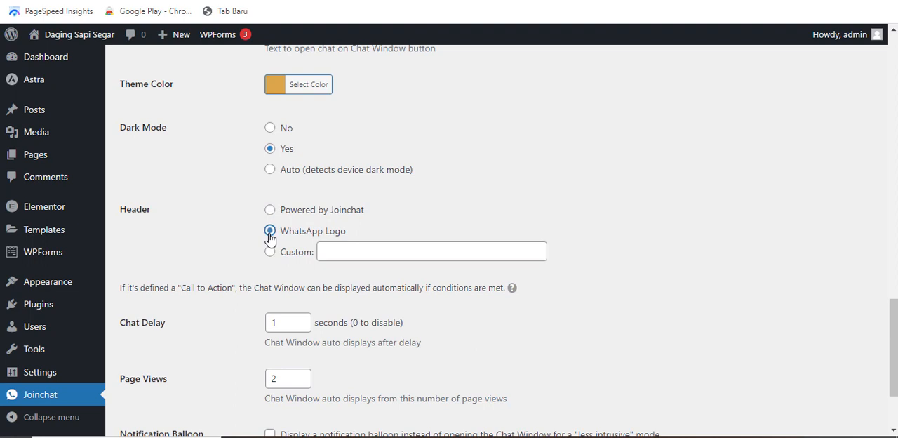
{"action": "scroll", "coordinate": [270, 239], "scroll_direction": "up", "scroll_amount": 1}
{"action": "scroll", "coordinate": [267, 246], "scroll_direction": "down", "scroll_amount": 3}
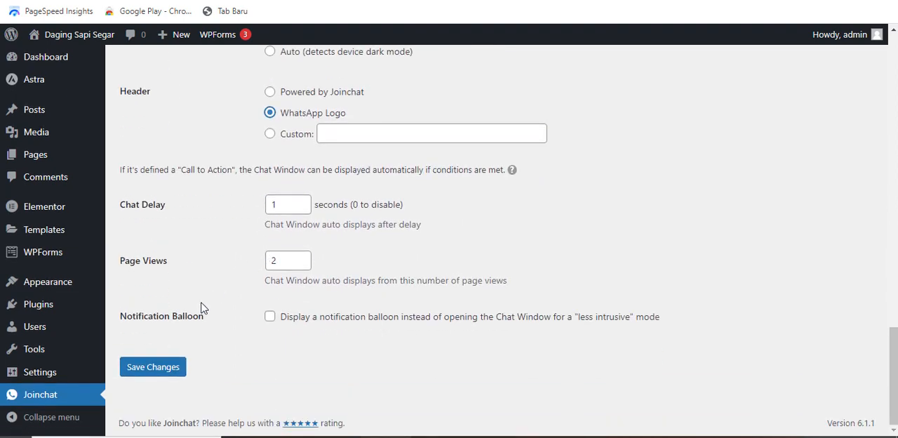
{"action": "left_click", "coordinate": [169, 372]}
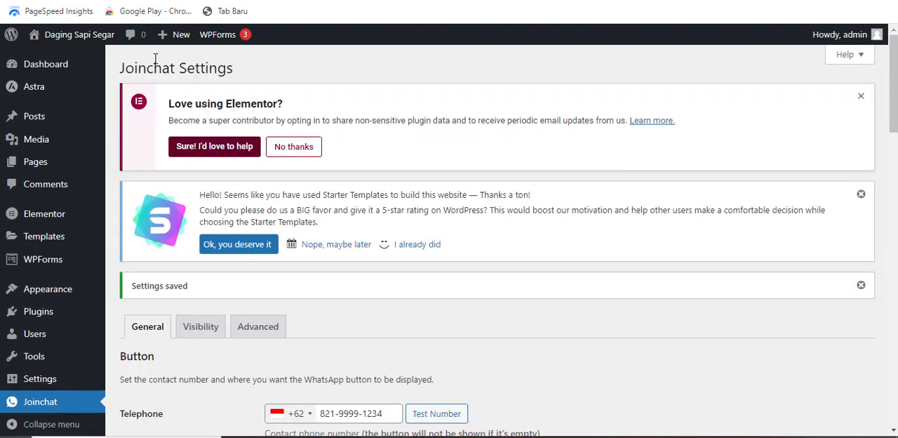
- Switch back to the landing page and check how the floating WhatsApp button displays along the page
{"action": "left_click", "coordinate": [165, 0]}
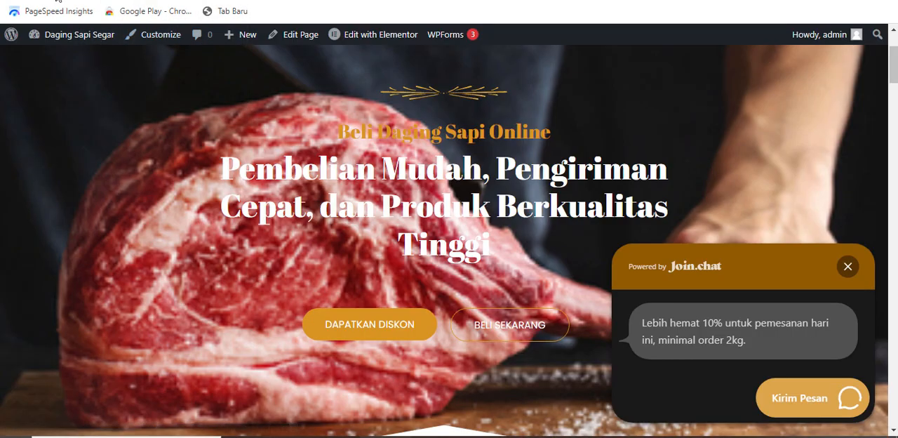
{"action": "scroll", "coordinate": [277, 163], "scroll_direction": "down", "scroll_amount": 2}
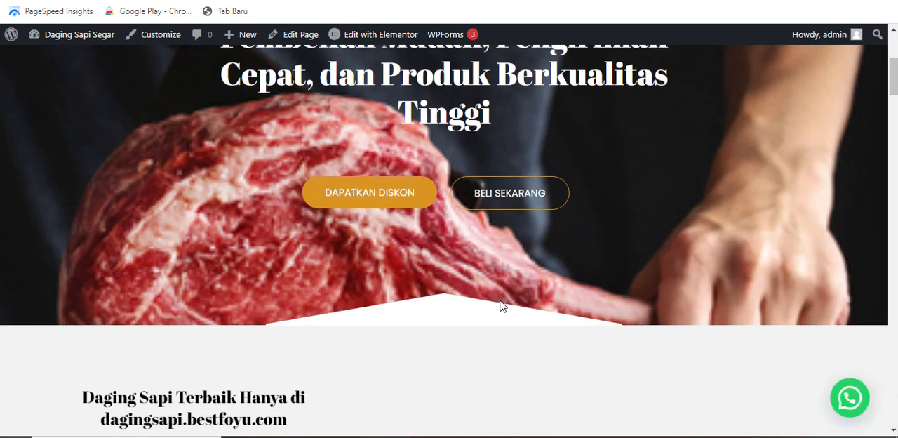
{"action": "scroll", "coordinate": [501, 306], "scroll_direction": "down", "scroll_amount": 2}
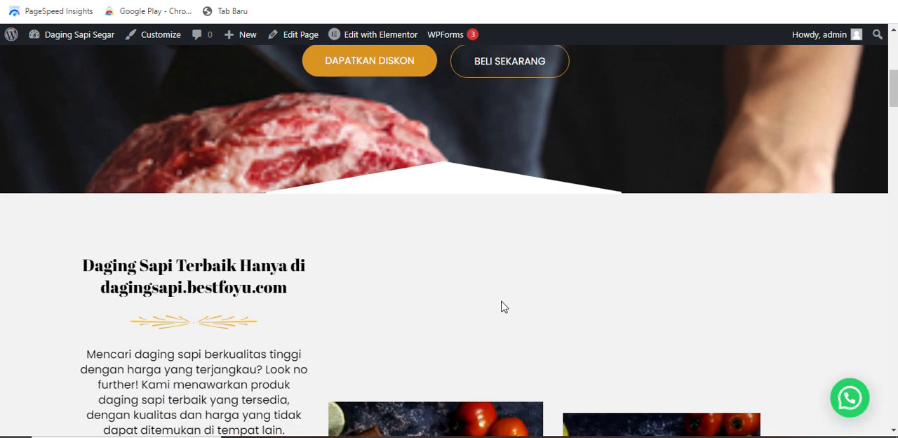
{"action": "scroll", "coordinate": [501, 306], "scroll_direction": "up", "scroll_amount": 5}
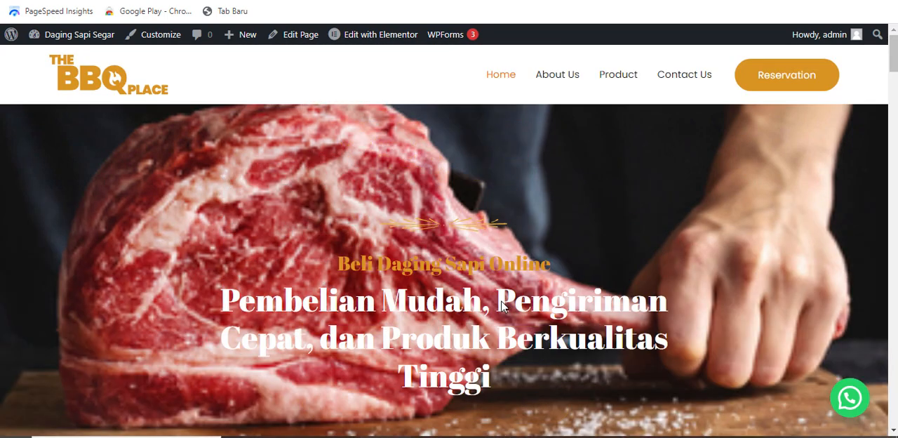